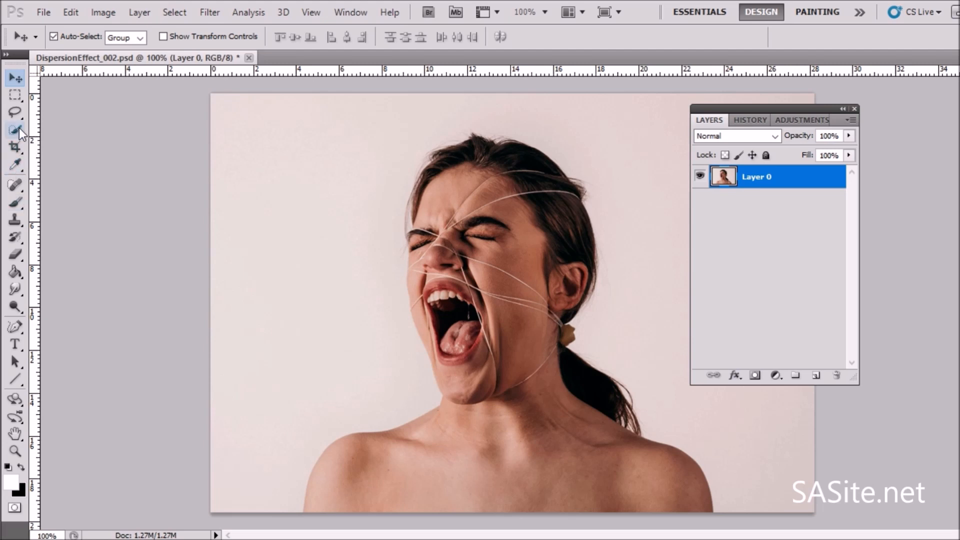
Select the woman with the Quick Selection tool and subtract the stray background beside her hair at the forehead.
{"action": "left_click", "coordinate": [19, 129]}
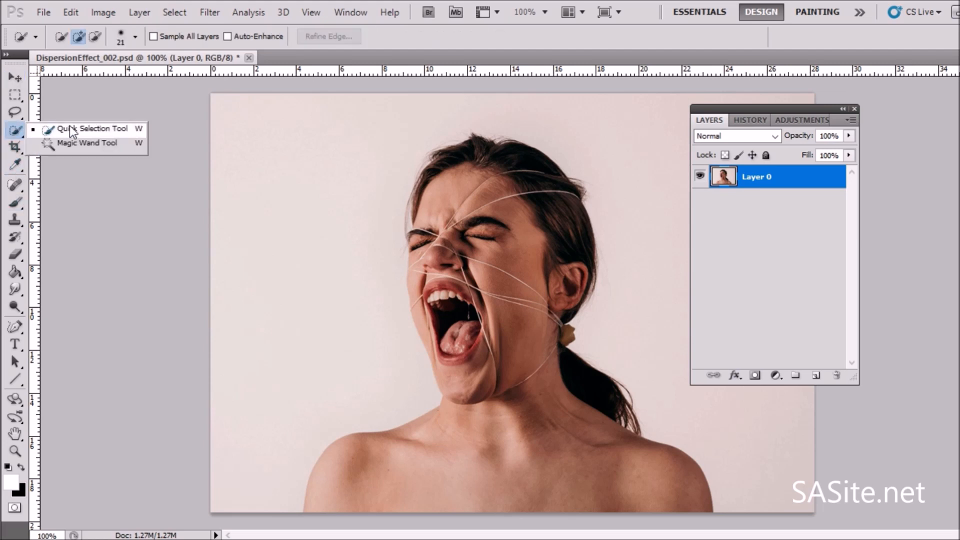
{"action": "left_click", "coordinate": [70, 129]}
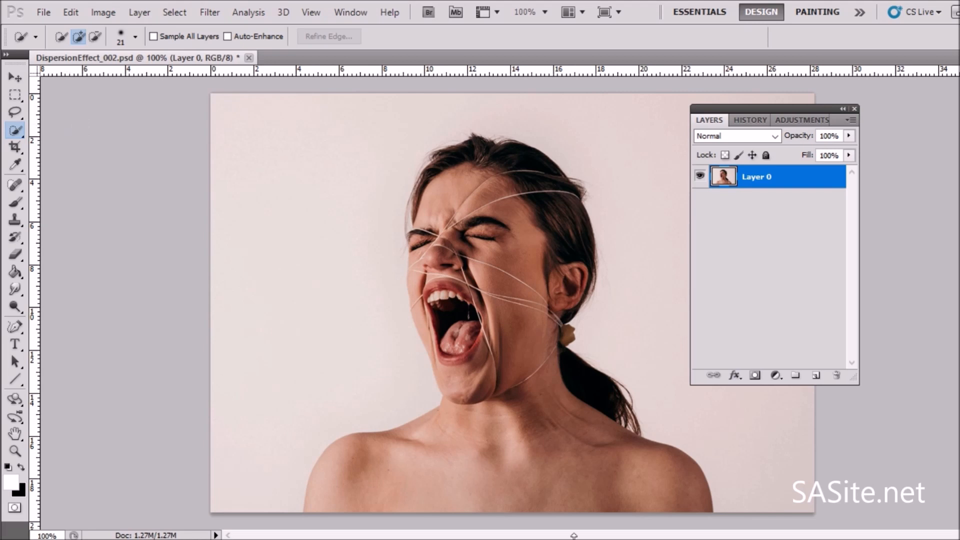
{"action": "mouse_move", "coordinate": [574, 500]}
{"action": "left_mouse_down"}
{"action": "mouse_move", "coordinate": [570, 488]}
{"action": "mouse_move", "coordinate": [448, 491]}
{"action": "mouse_move", "coordinate": [480, 331]}
{"action": "mouse_move", "coordinate": [426, 284]}
{"action": "mouse_move", "coordinate": [434, 235]}
{"action": "mouse_move", "coordinate": [453, 170]}
{"action": "mouse_move", "coordinate": [560, 180]}
{"action": "mouse_move", "coordinate": [517, 190]}
{"action": "left_mouse_up"}
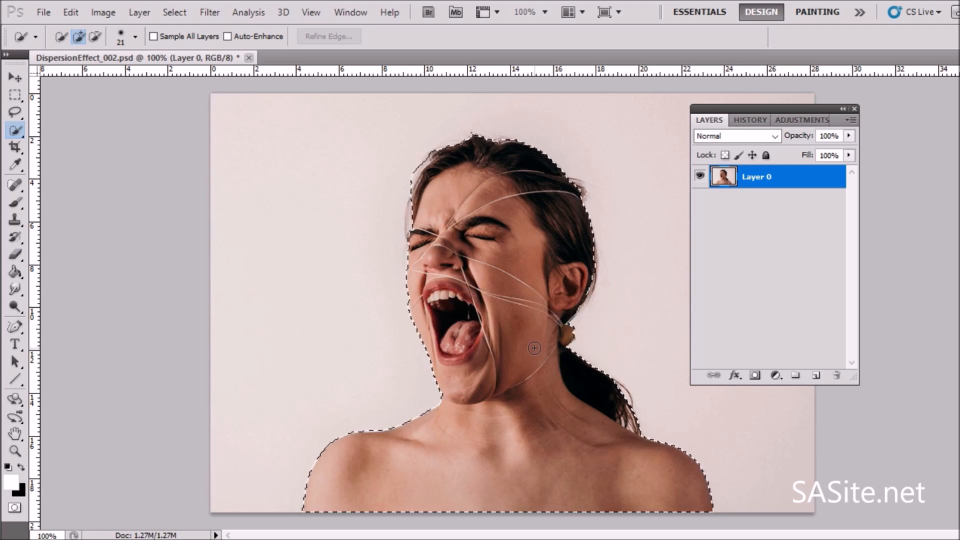
{"action": "key", "text": "alt"}
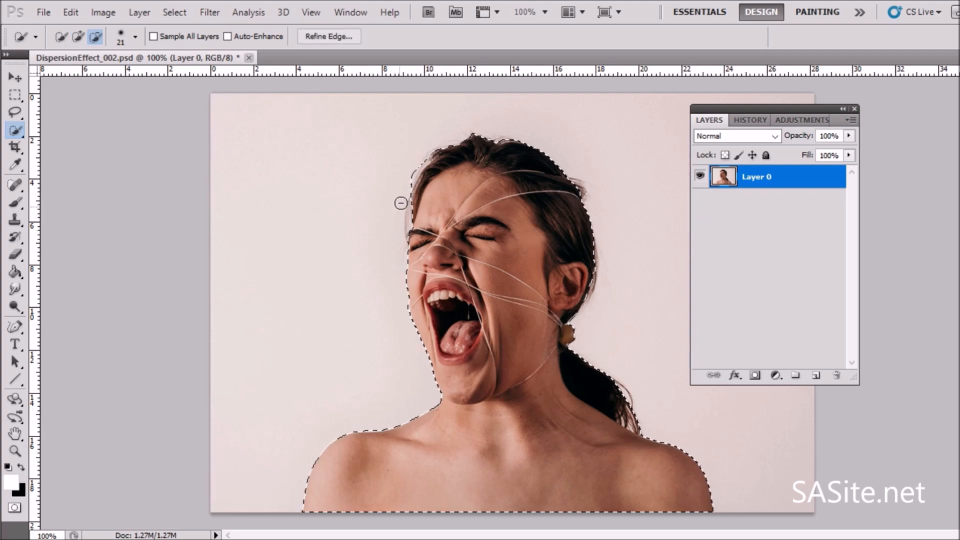
{"action": "left_click_drag", "start_coordinate": [419, 157], "coordinate": [437, 147]}
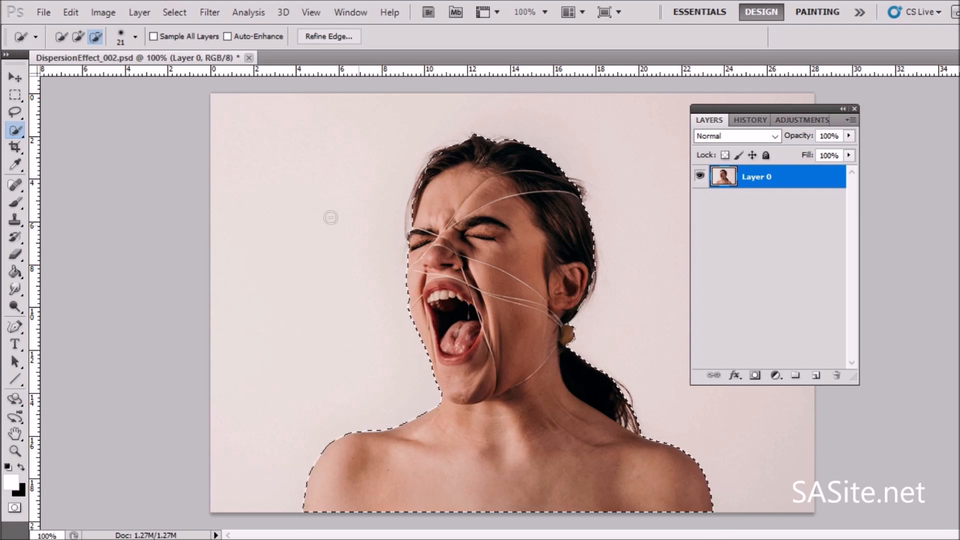
Refine the selection edge with Smooth 8, Feather 2.1 px, Contrast 18% and Shift Edge +5%.
{"action": "left_click", "coordinate": [342, 40]}
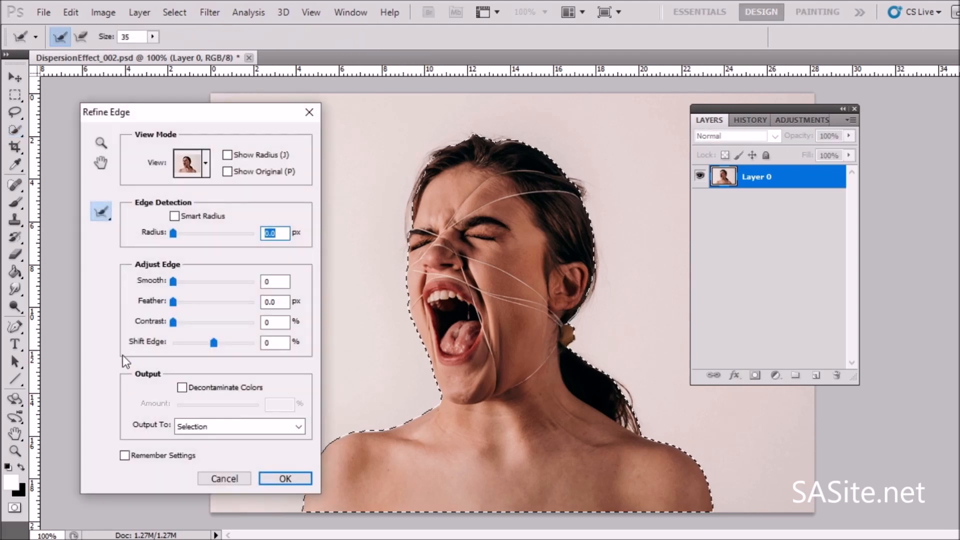
{"action": "left_click_drag", "start_coordinate": [170, 284], "coordinate": [179, 283]}
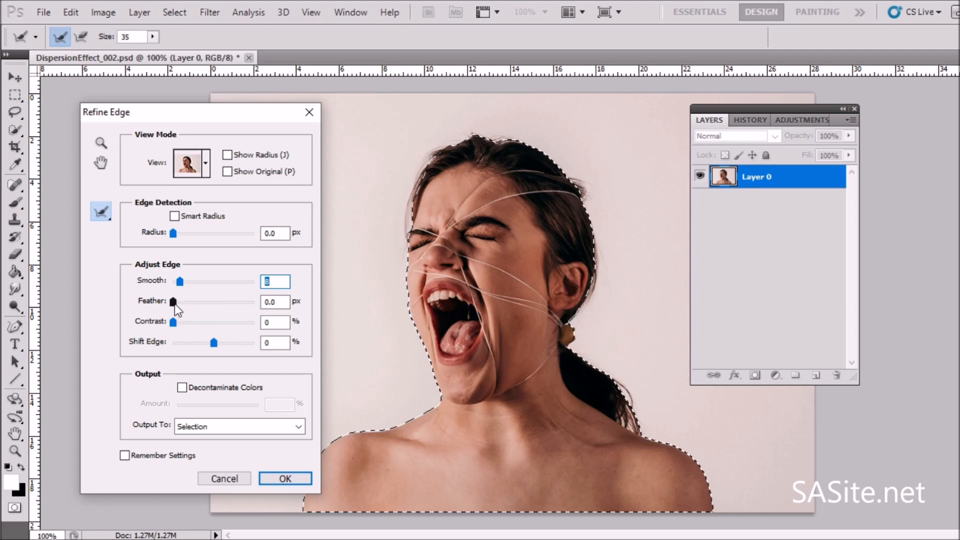
{"action": "left_click_drag", "start_coordinate": [173, 302], "coordinate": [182, 305]}
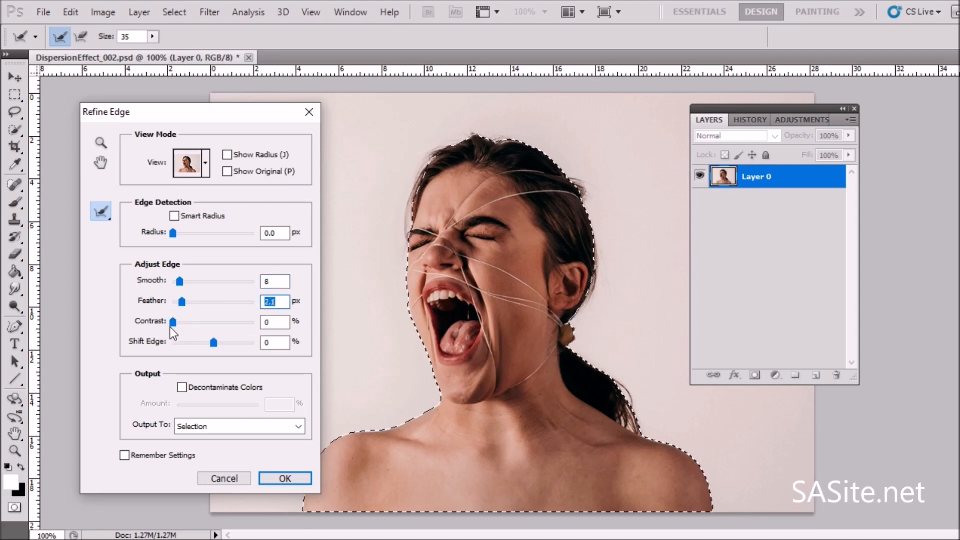
{"action": "left_click_drag", "start_coordinate": [173, 324], "coordinate": [216, 345]}
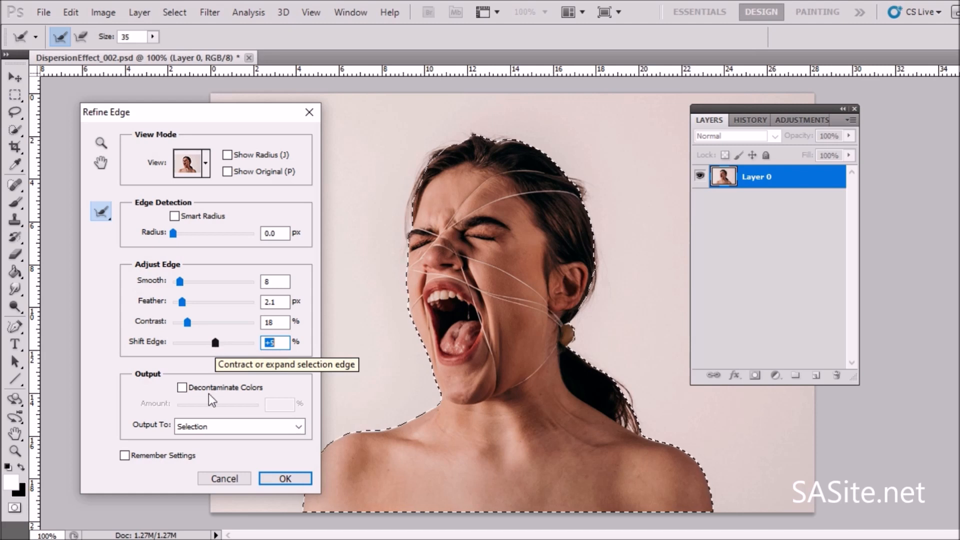
{"action": "left_click", "coordinate": [285, 479]}
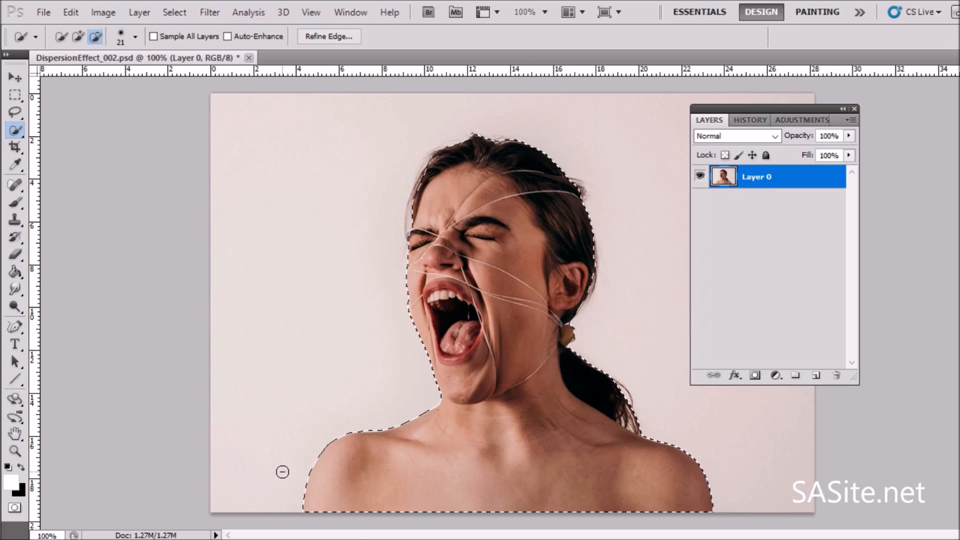
Copy the selected woman onto three separate layers above Layer 0 and hide all three copies.
{"action": "key", "text": "ctrl+j"}
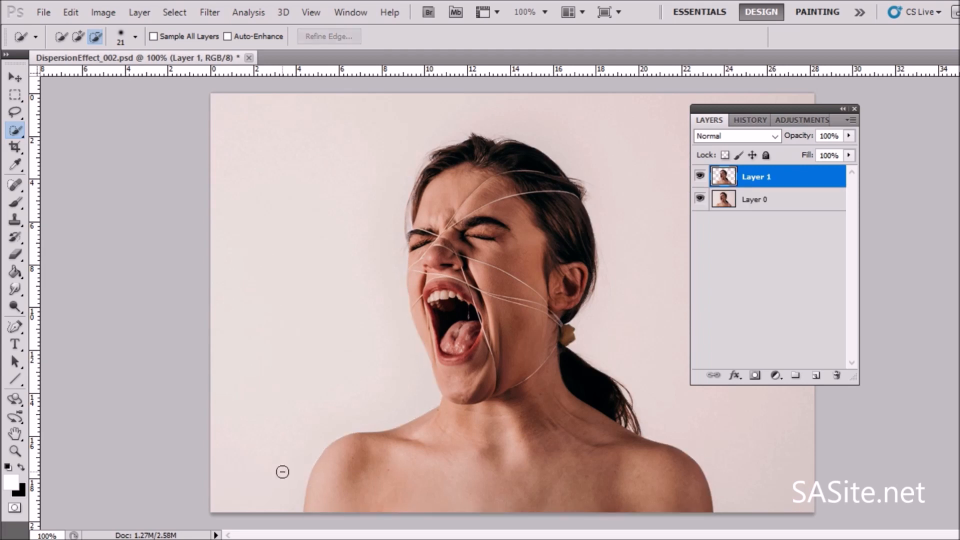
{"action": "key", "text": "ctrl+j"}
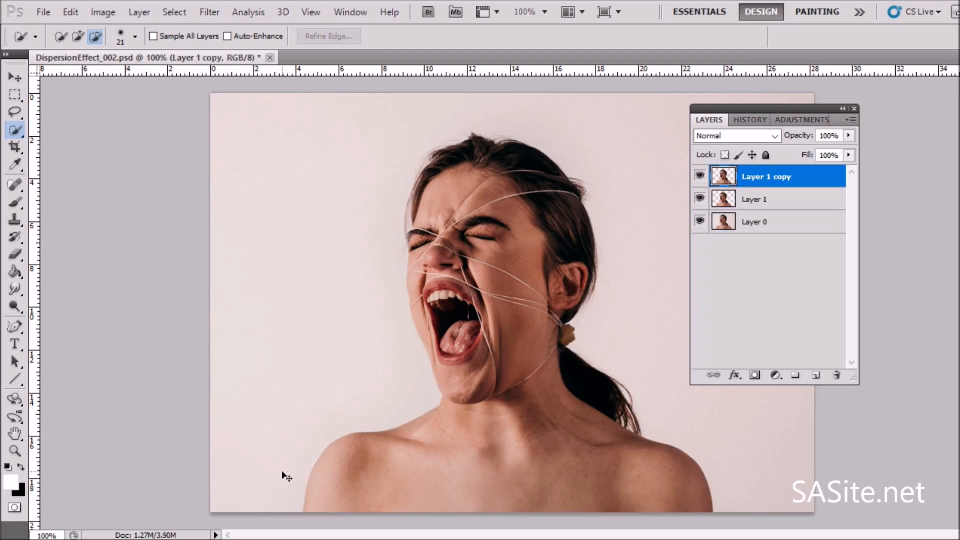
{"action": "key", "text": "ctrl+j"}
{"action": "left_click_drag", "start_coordinate": [699, 176], "coordinate": [697, 221]}
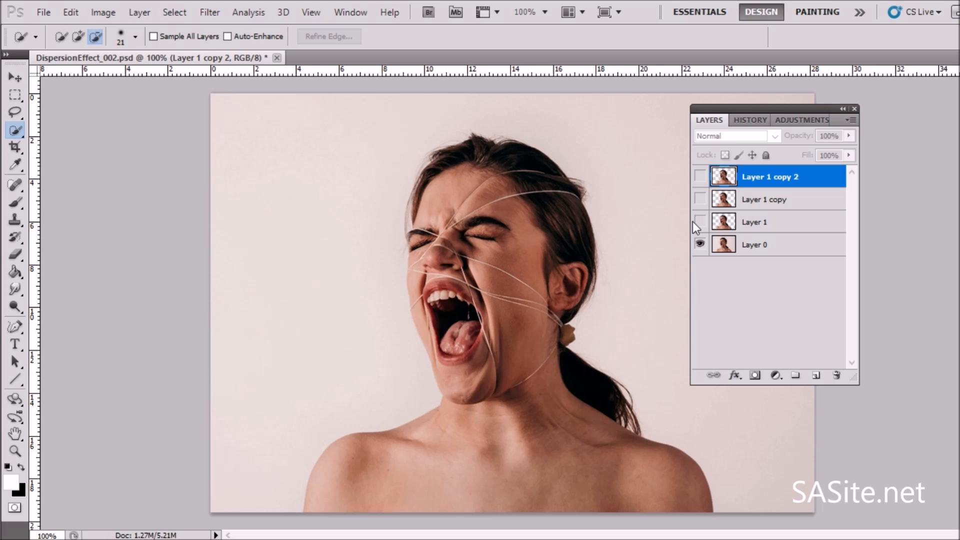
Load the woman's outline as a selection from Layer 1 copy 2 and expand it by 7 pixels.
{"action": "left_click", "coordinate": [726, 184], "text": "ctrl"}
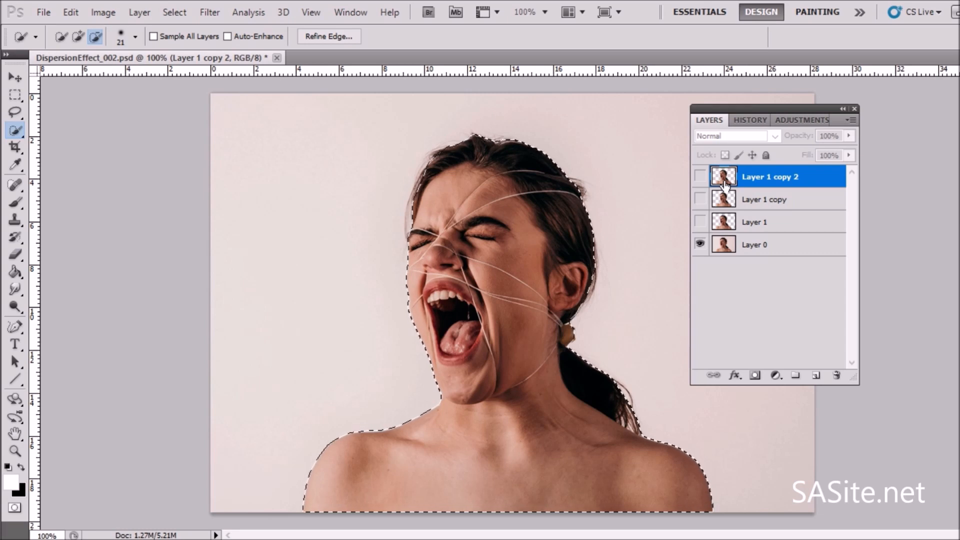
{"action": "left_click", "coordinate": [172, 13]}
{"action": "mouse_move", "coordinate": [192, 180]}
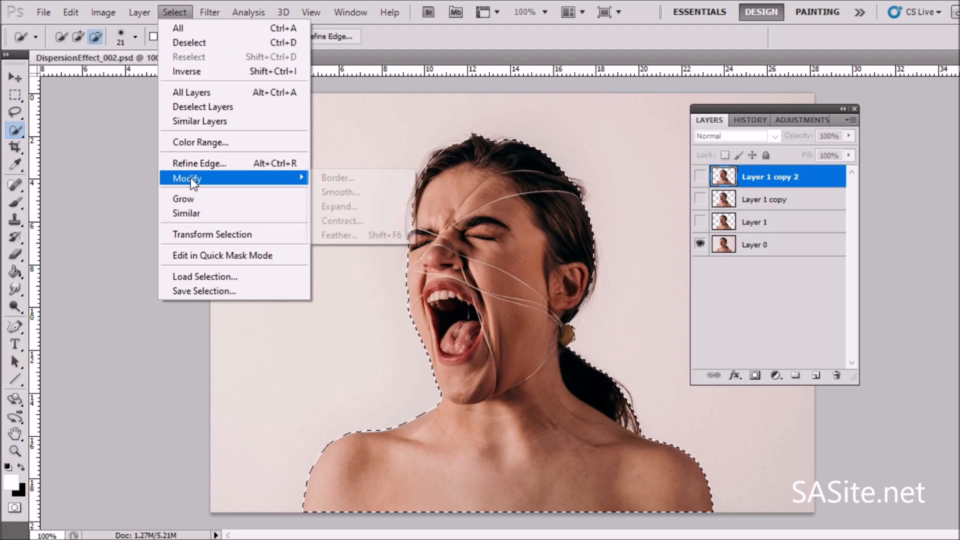
{"action": "left_click", "coordinate": [389, 211]}
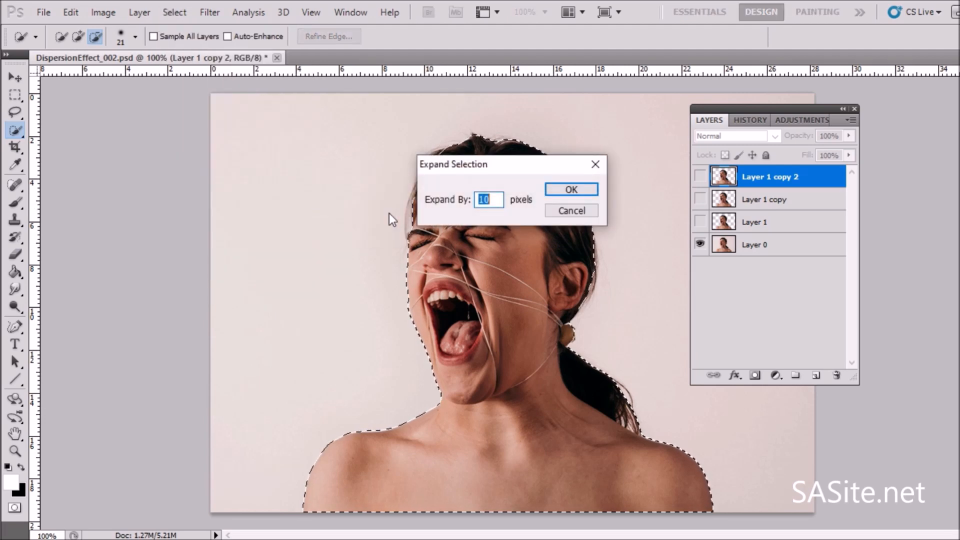
{"action": "type", "text": "7"}
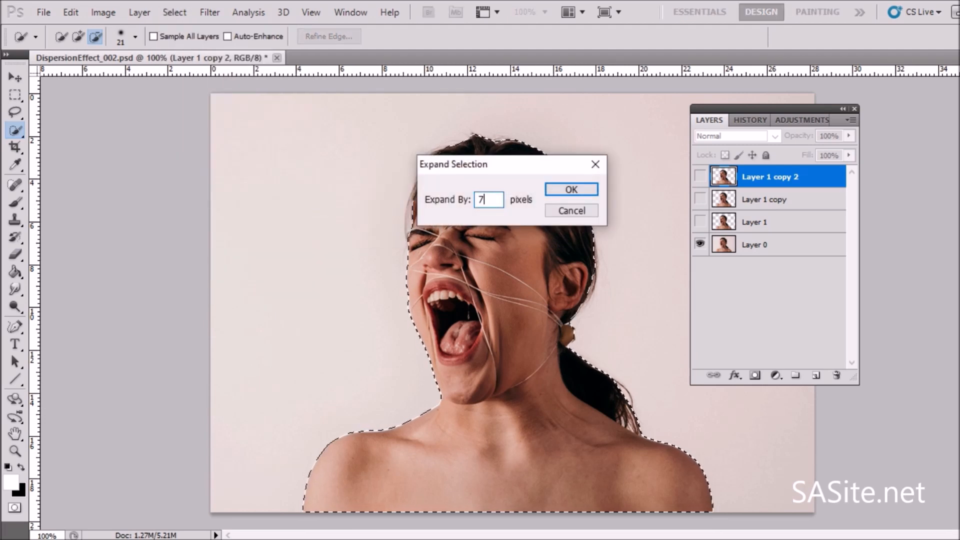
{"action": "left_click", "coordinate": [583, 190]}
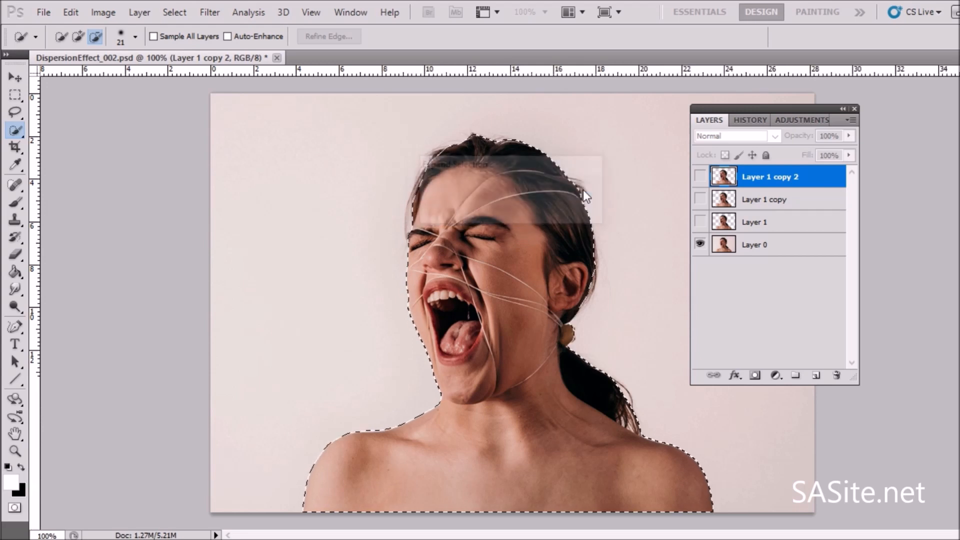
Remove the woman from Layer 0 with a Content-Aware fill of the selection, and deselect.
{"action": "left_click", "coordinate": [759, 247]}
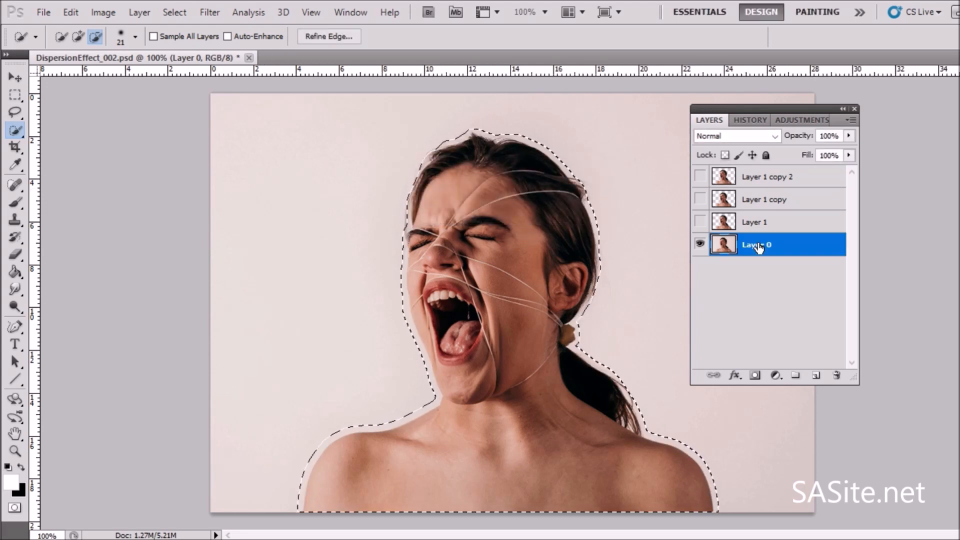
{"action": "right_click", "coordinate": [504, 256]}
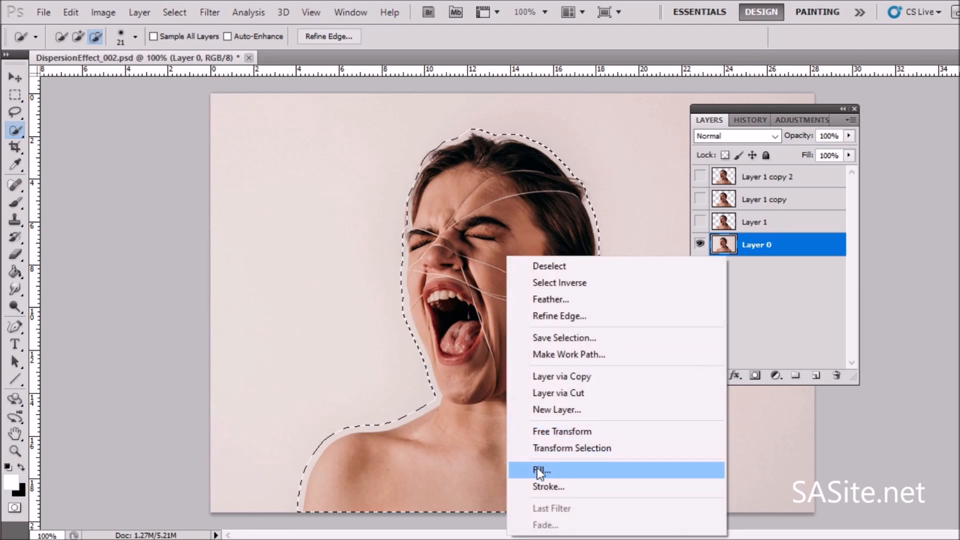
{"action": "left_click", "coordinate": [538, 470]}
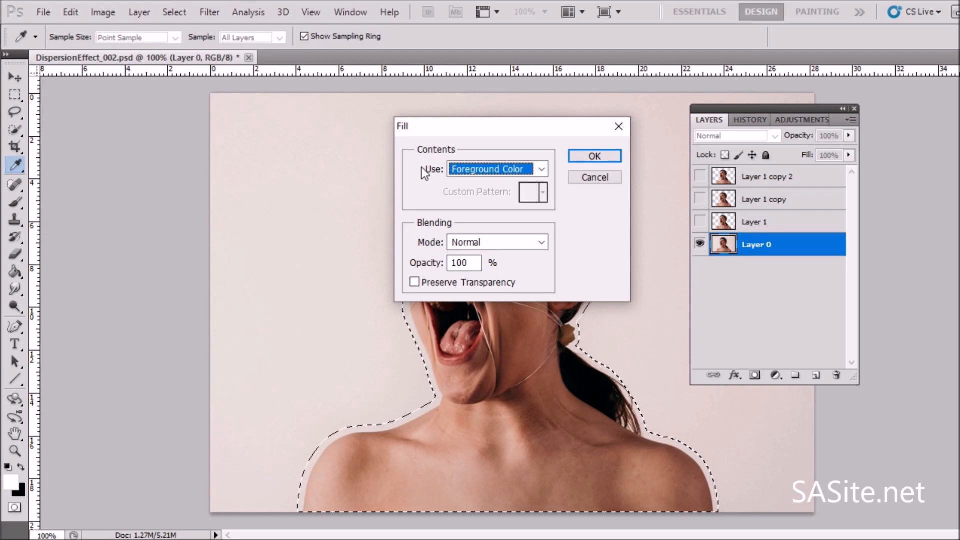
{"action": "left_click", "coordinate": [452, 167]}
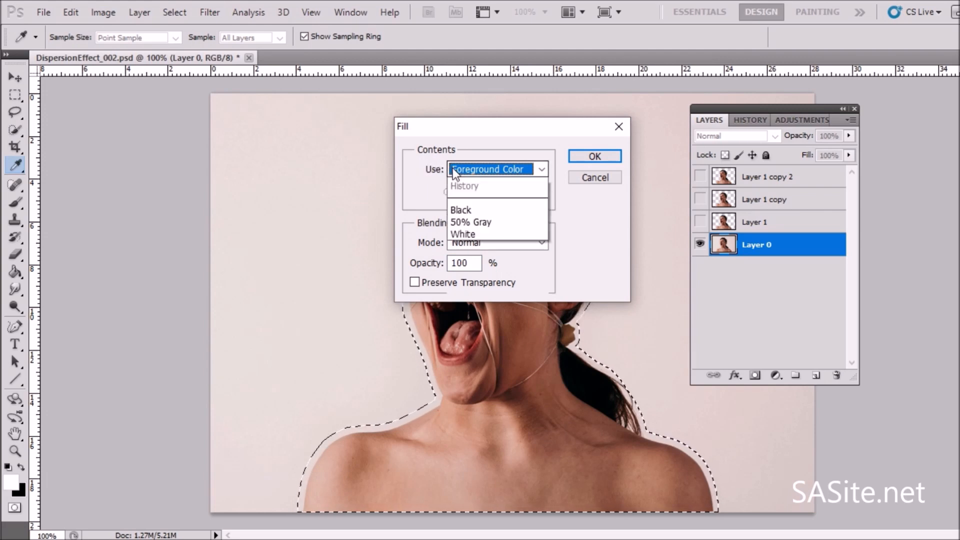
{"action": "left_click", "coordinate": [461, 232]}
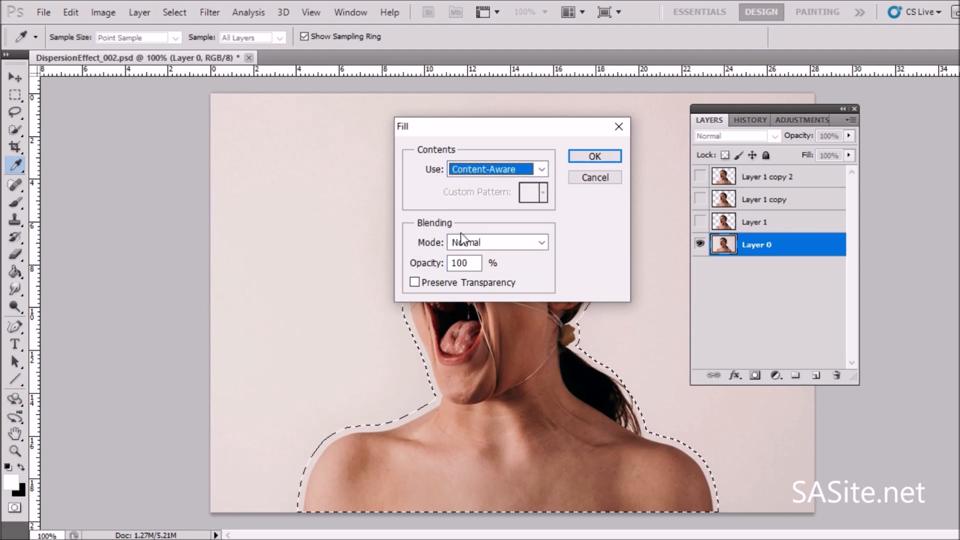
{"action": "left_click", "coordinate": [593, 157]}
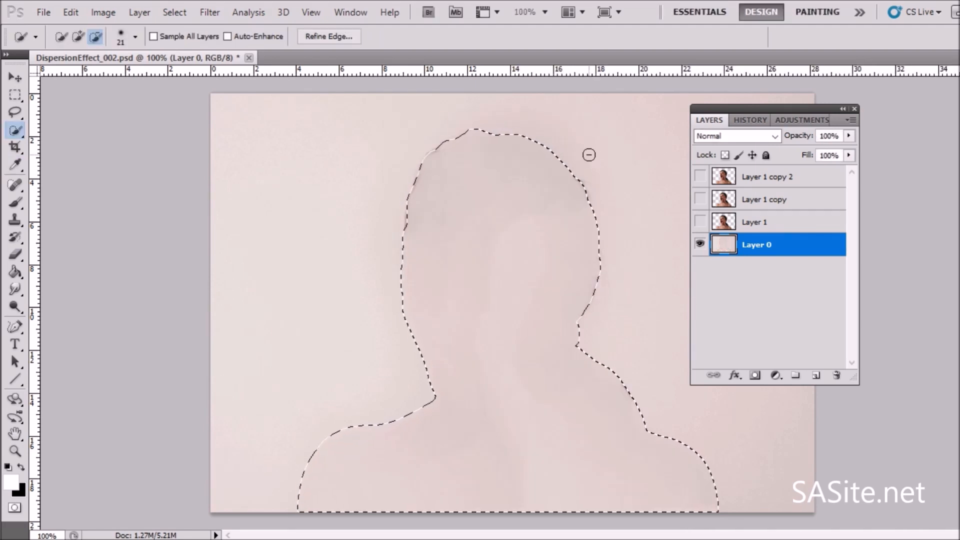
{"action": "key", "text": "ctrl+d"}
{"action": "key", "text": "v"}
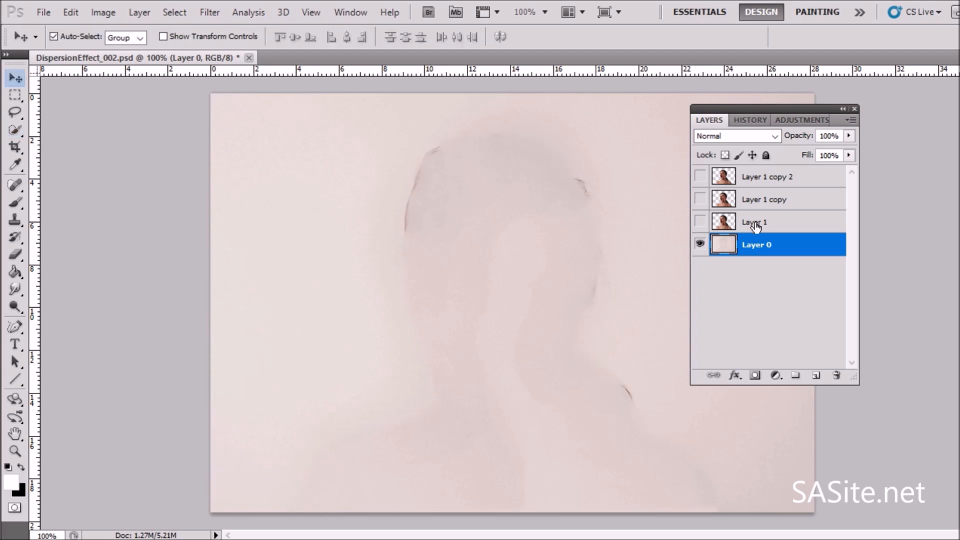
Rename Layer 1 as "liquify" and Layer 1 copy as "top".
{"action": "double_click", "coordinate": [756, 224]}
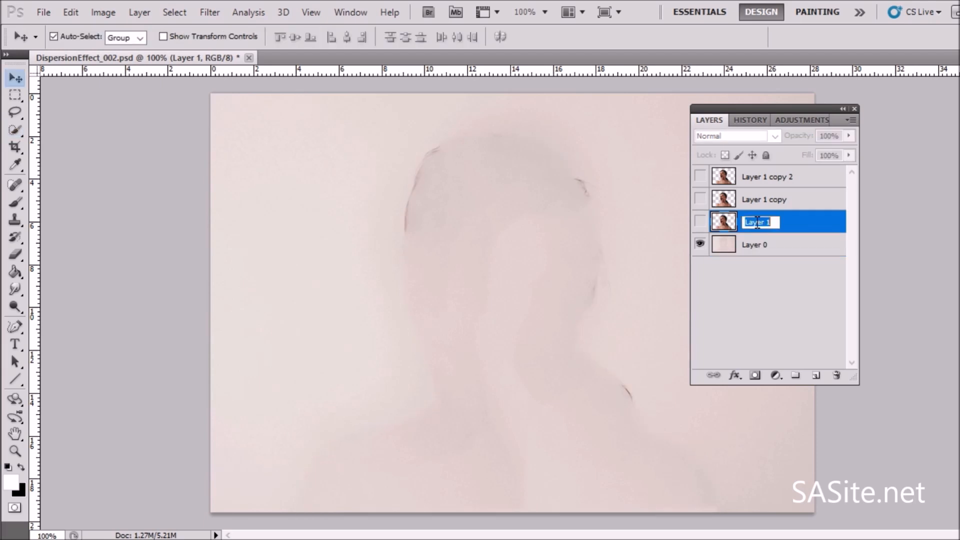
{"action": "key", "text": "BackSpace"}
{"action": "type", "text": "liquify"}
{"action": "key", "text": "Return"}
{"action": "double_click", "coordinate": [768, 201]}
{"action": "type", "text": "top"}
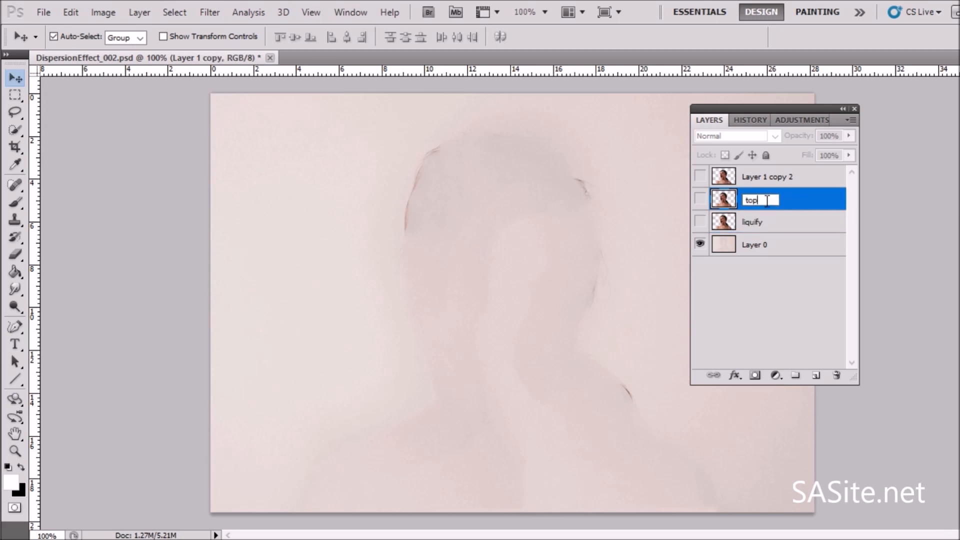
Rename Layer 1 copy 2 as "backup".
{"action": "double_click", "coordinate": [771, 179]}
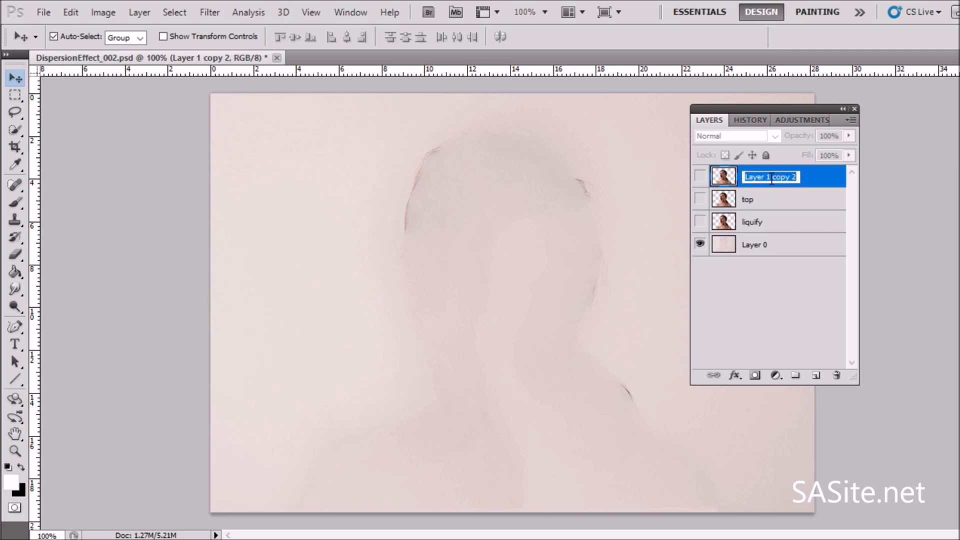
{"action": "type", "text": "v"}
{"action": "key", "text": "BackSpace"}
{"action": "type", "text": "backup"}
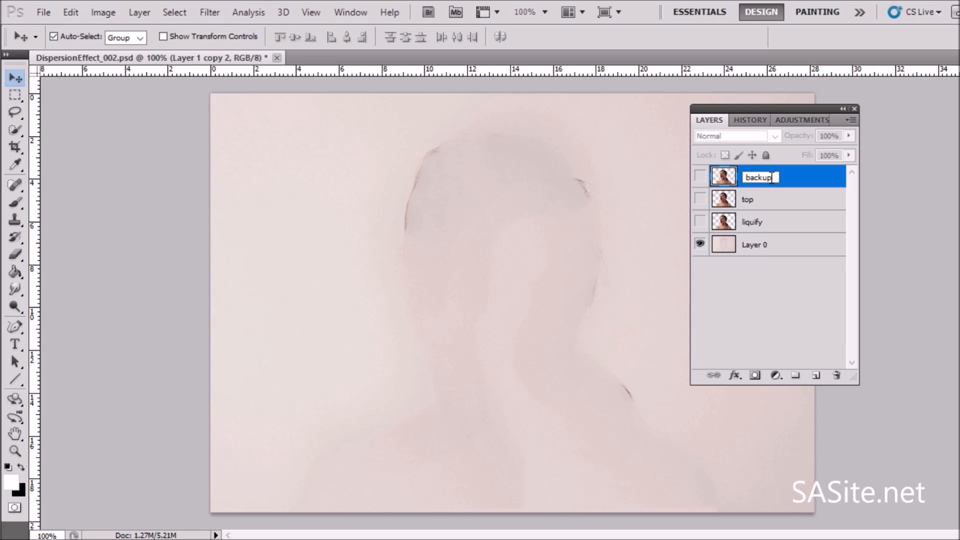
{"action": "left_click", "coordinate": [780, 203]}
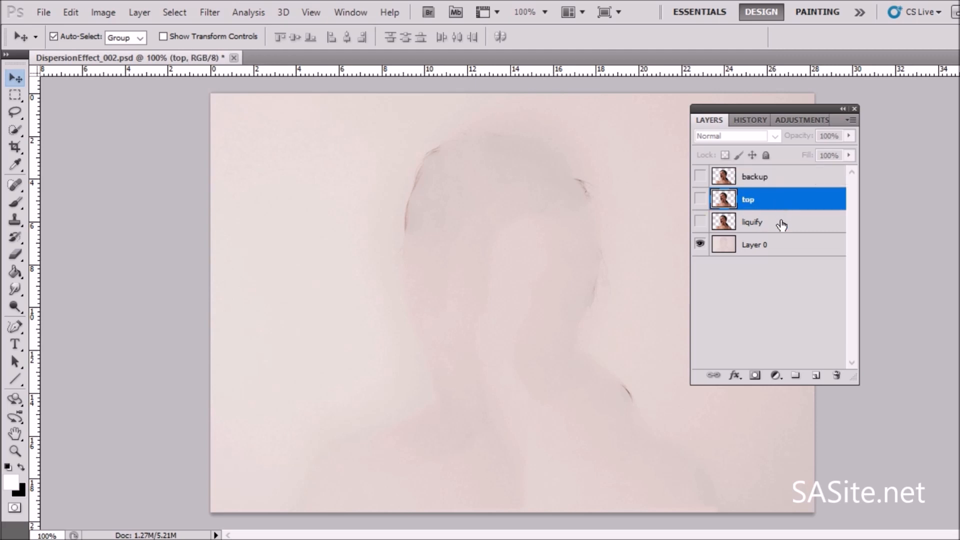
Make the liquify layer visible and active, and open the Liquify filter on it.
{"action": "left_click", "coordinate": [781, 224]}
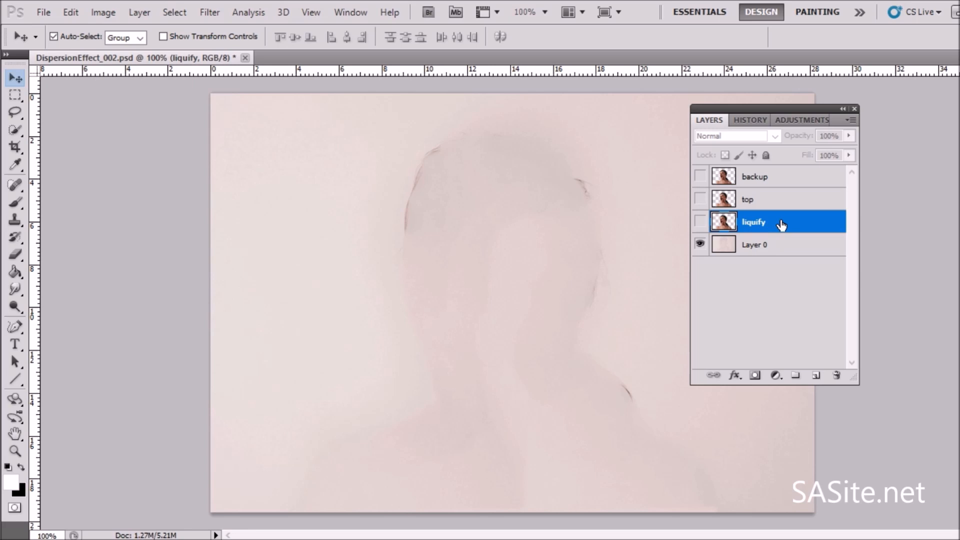
{"action": "left_click", "coordinate": [700, 222]}
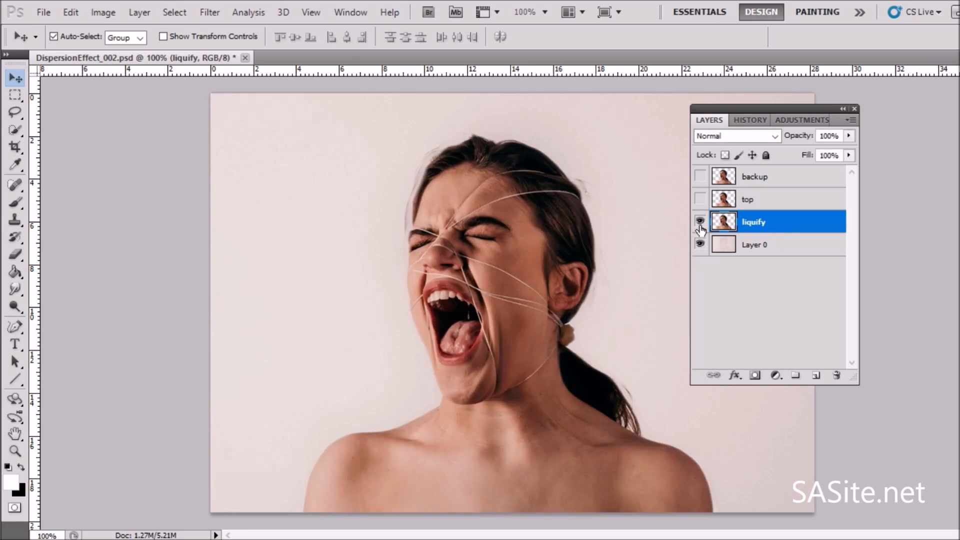
{"action": "left_click", "coordinate": [212, 12]}
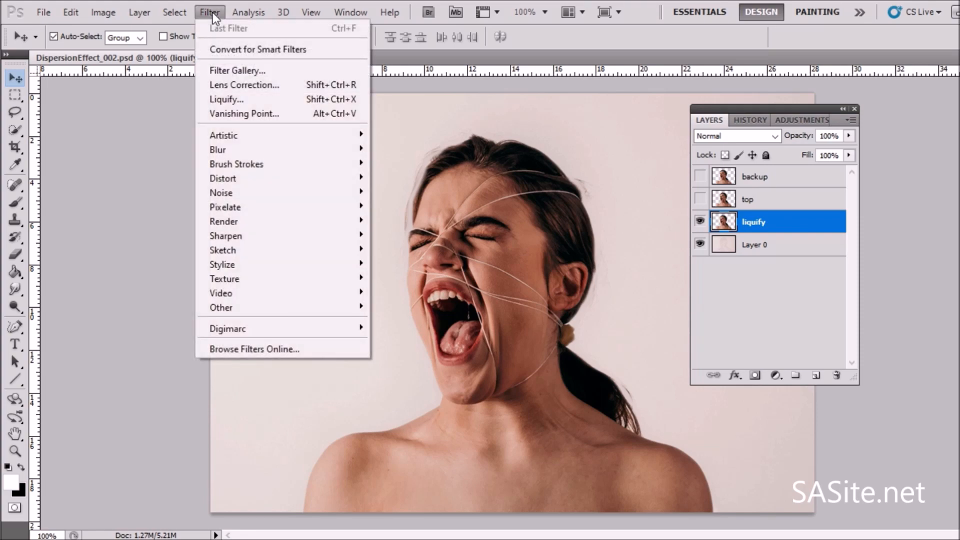
{"action": "left_click", "coordinate": [214, 100]}
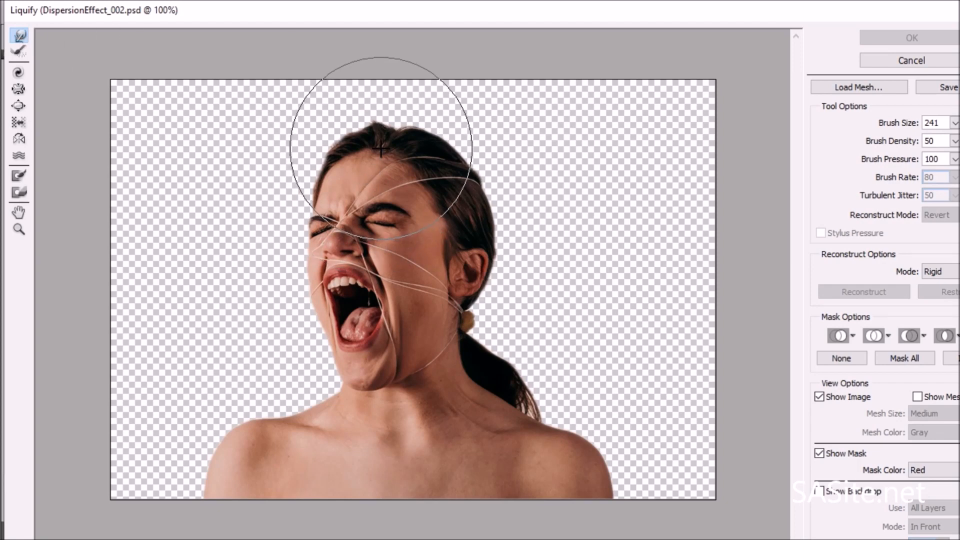
Push the crown, ear, ponytail and shoulder outward with the Forward Warp tool, stretching them toward the image's right edge.
{"action": "left_click_drag", "start_coordinate": [365, 133], "coordinate": [364, 111]}
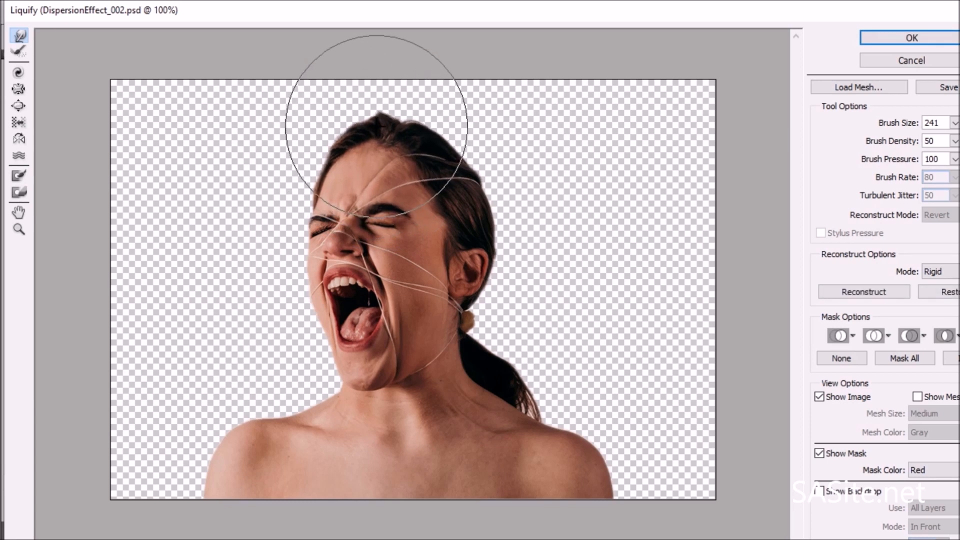
{"action": "left_click_drag", "start_coordinate": [429, 46], "coordinate": [649, 268]}
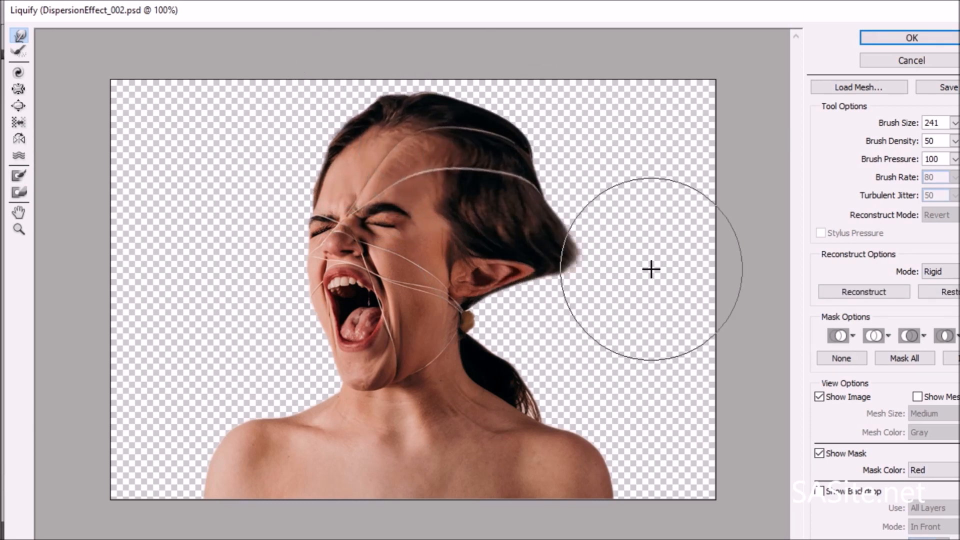
{"action": "mouse_move", "coordinate": [470, 313]}
{"action": "left_mouse_down"}
{"action": "mouse_move", "coordinate": [635, 343]}
{"action": "mouse_move", "coordinate": [714, 390]}
{"action": "mouse_move", "coordinate": [701, 486]}
{"action": "mouse_move", "coordinate": [672, 426]}
{"action": "mouse_move", "coordinate": [700, 390]}
{"action": "left_mouse_up"}
{"action": "left_click_drag", "start_coordinate": [637, 380], "coordinate": [715, 325]}
{"action": "left_click_drag", "start_coordinate": [532, 315], "coordinate": [715, 261]}
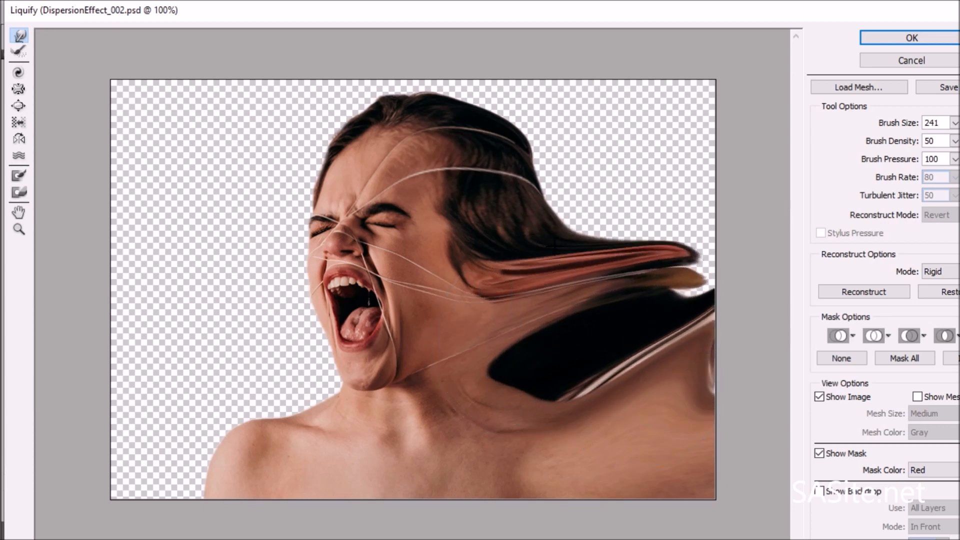
{"action": "left_click_drag", "start_coordinate": [610, 230], "coordinate": [726, 175]}
{"action": "left_click_drag", "start_coordinate": [675, 331], "coordinate": [749, 320]}
{"action": "left_click_drag", "start_coordinate": [480, 459], "coordinate": [545, 410]}
{"action": "left_click_drag", "start_coordinate": [580, 367], "coordinate": [620, 393]}
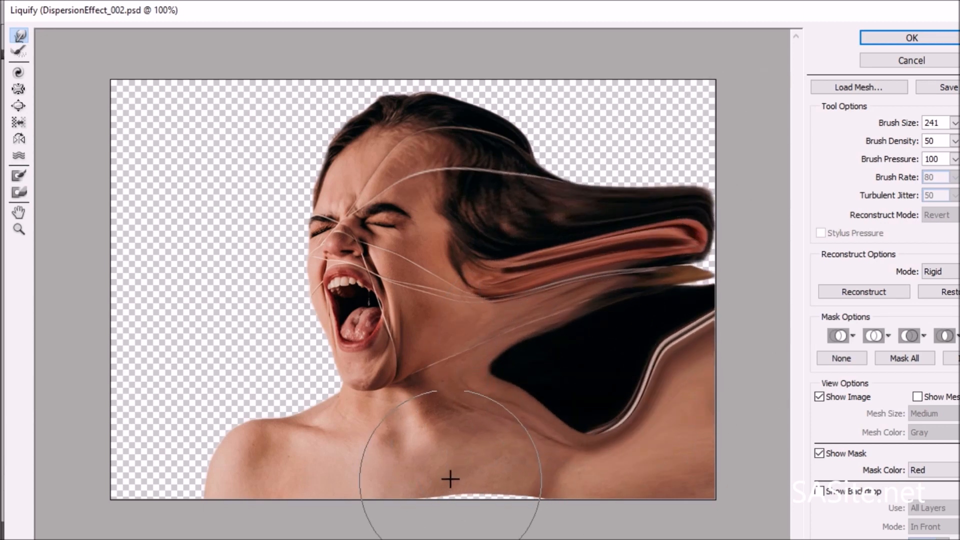
{"action": "left_click_drag", "start_coordinate": [450, 482], "coordinate": [522, 452]}
{"action": "left_click_drag", "start_coordinate": [640, 345], "coordinate": [727, 381]}
{"action": "left_click_drag", "start_coordinate": [570, 230], "coordinate": [567, 325]}
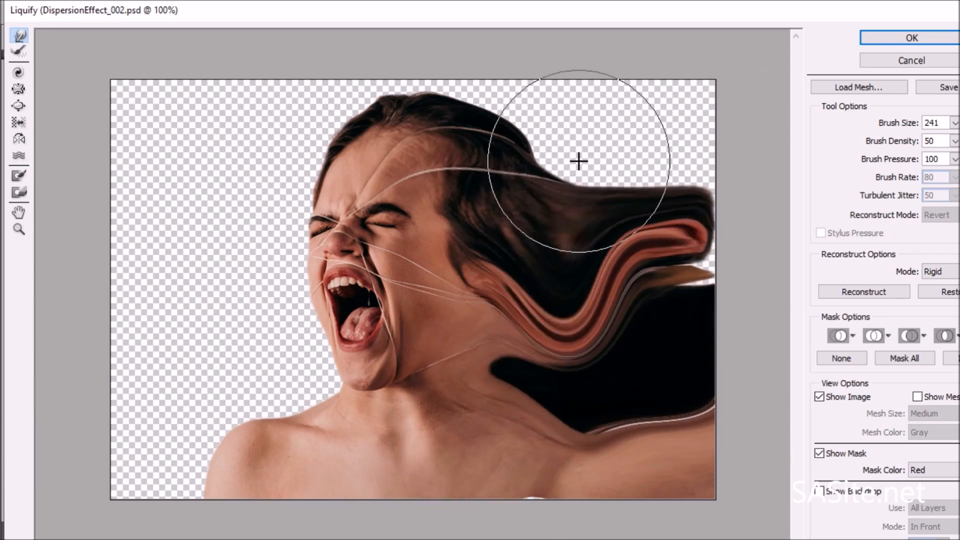
Warp the upper and back hair up past the image's top edge and out to its right edge, filling the remaining gaps there.
{"action": "left_click_drag", "start_coordinate": [578, 160], "coordinate": [690, 143]}
{"action": "left_click_drag", "start_coordinate": [512, 159], "coordinate": [735, 117]}
{"action": "left_click_drag", "start_coordinate": [532, 146], "coordinate": [548, 49]}
{"action": "left_click_drag", "start_coordinate": [406, 115], "coordinate": [435, 15]}
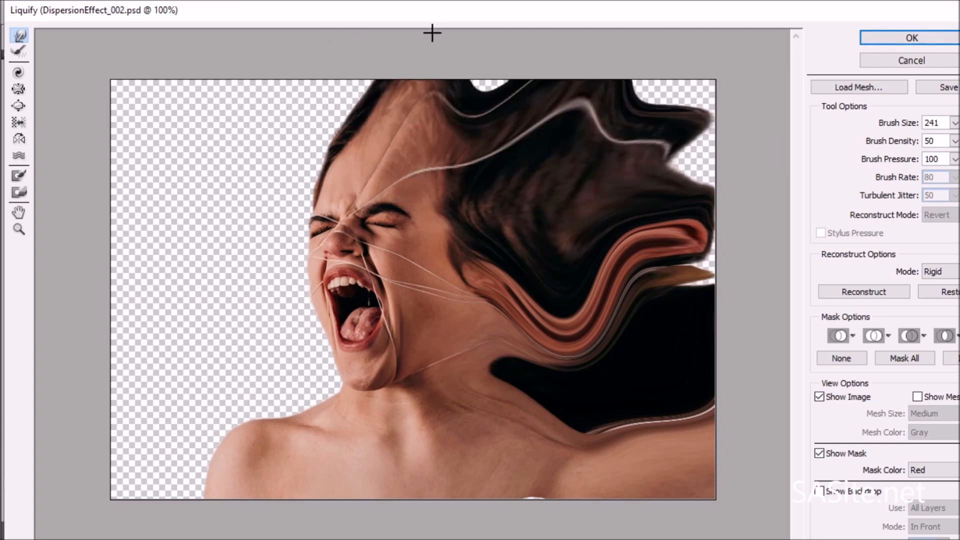
{"action": "left_click_drag", "start_coordinate": [477, 89], "coordinate": [571, 40]}
{"action": "left_click_drag", "start_coordinate": [633, 101], "coordinate": [795, 60]}
{"action": "left_click_drag", "start_coordinate": [688, 163], "coordinate": [801, 178]}
{"action": "left_click_drag", "start_coordinate": [652, 250], "coordinate": [722, 316]}
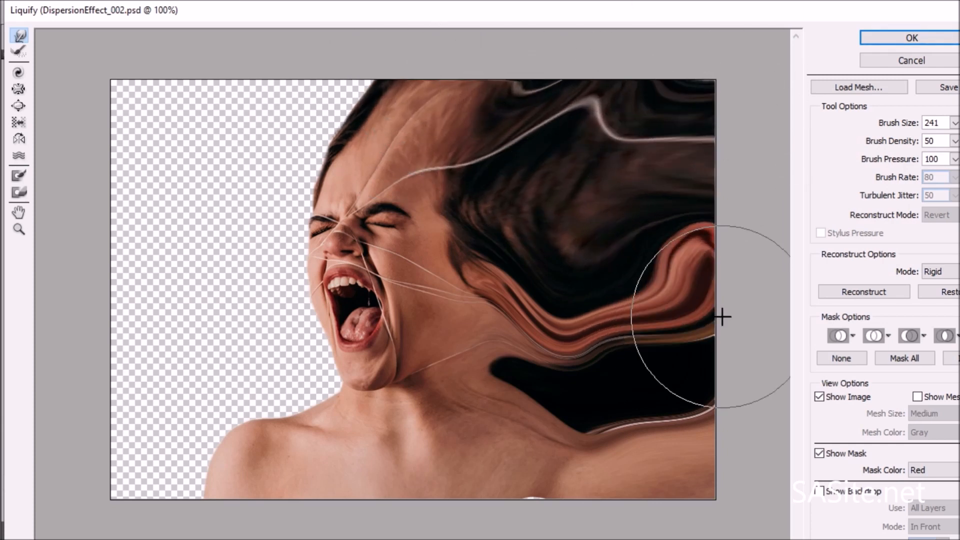
Stretch the forehead and front hairline toward the image's upper-left corner and apply the Liquify distortion.
{"action": "mouse_move", "coordinate": [391, 103]}
{"action": "left_mouse_down"}
{"action": "mouse_move", "coordinate": [355, 89]}
{"action": "mouse_move", "coordinate": [333, 93]}
{"action": "mouse_move", "coordinate": [351, 95]}
{"action": "mouse_move", "coordinate": [313, 76]}
{"action": "mouse_move", "coordinate": [297, 97]}
{"action": "mouse_move", "coordinate": [132, 71]}
{"action": "left_mouse_up"}
{"action": "mouse_move", "coordinate": [344, 156]}
{"action": "left_mouse_down"}
{"action": "mouse_move", "coordinate": [199, 146]}
{"action": "mouse_move", "coordinate": [254, 121]}
{"action": "mouse_move", "coordinate": [185, 99]}
{"action": "mouse_move", "coordinate": [161, 37]}
{"action": "left_mouse_up"}
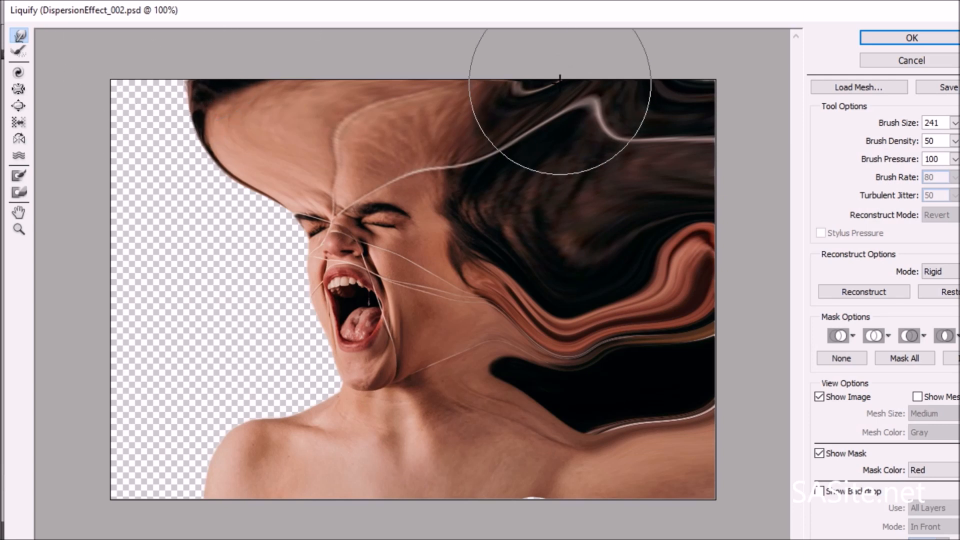
{"action": "left_click", "coordinate": [913, 38]}
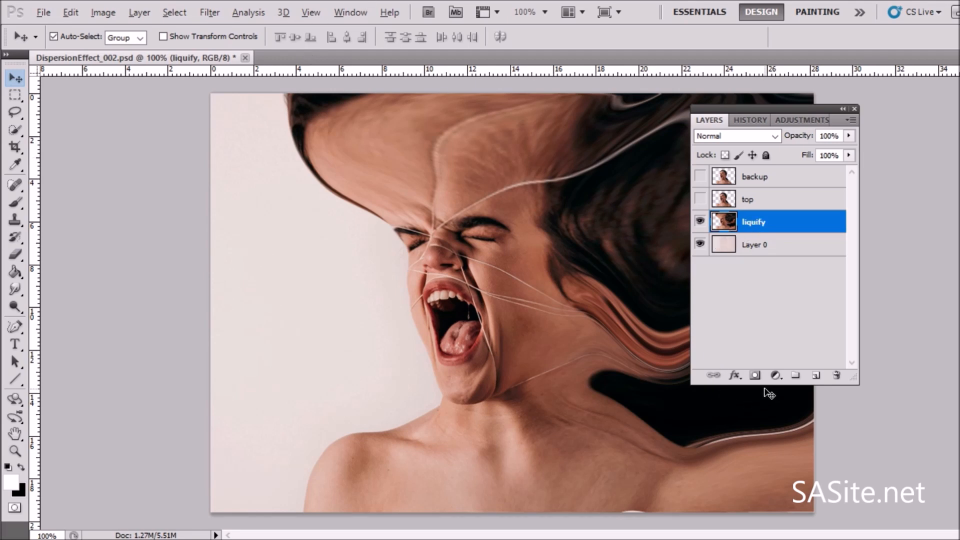
Add a black layer mask to the liquify layer, and show the top layer with a white layer mask.
{"action": "left_click", "coordinate": [755, 376], "text": "alt"}
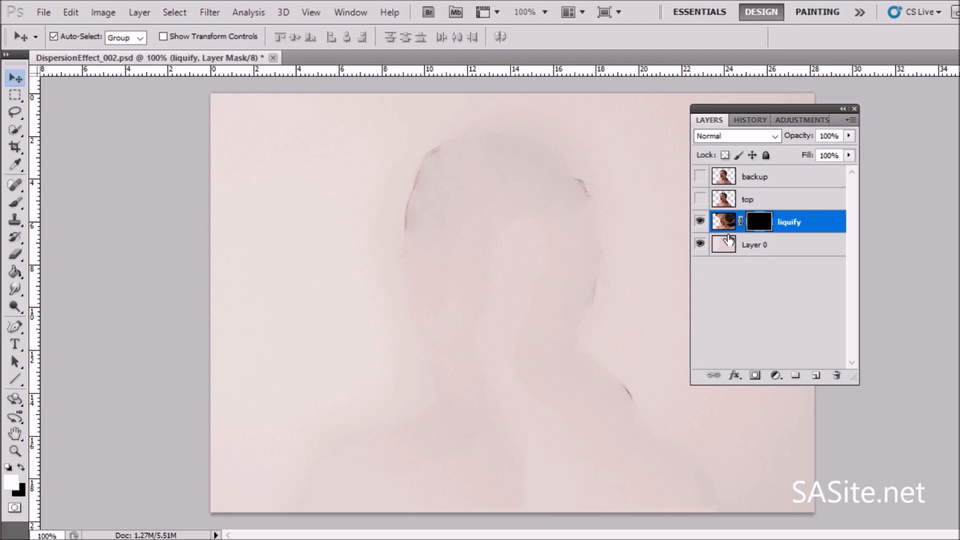
{"action": "left_click", "coordinate": [700, 198]}
{"action": "left_click", "coordinate": [746, 205]}
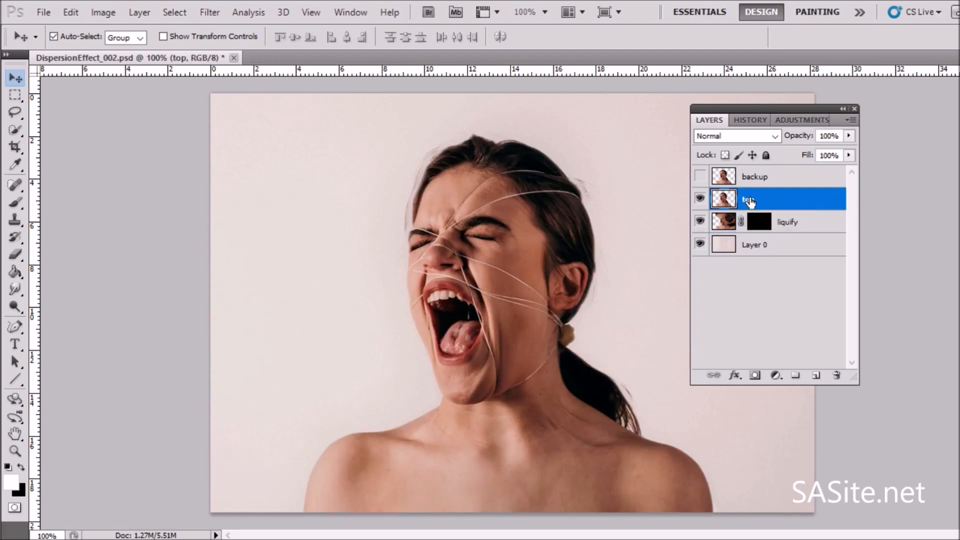
{"action": "left_click", "coordinate": [754, 376]}
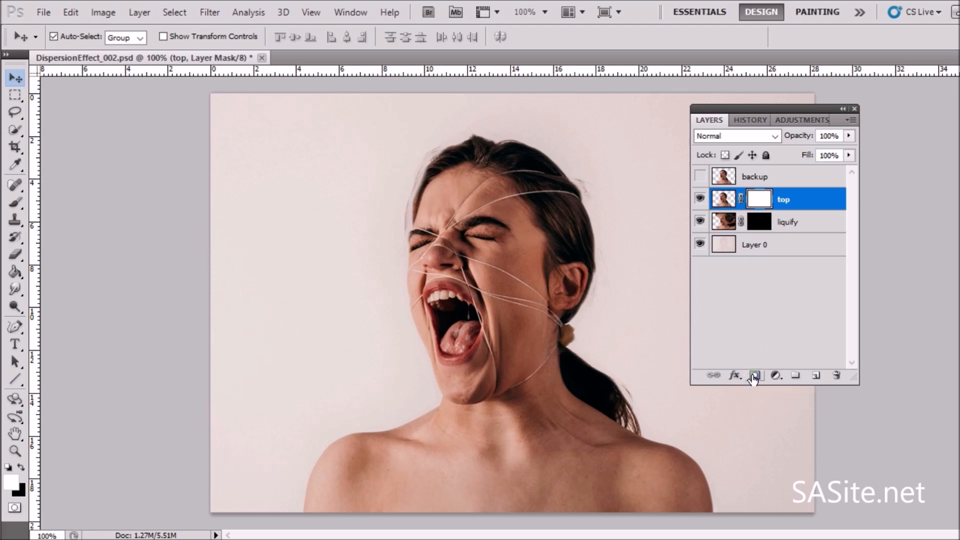
Set up the Brush tool with the 59 px spatter tip and black foreground colour, targeting the top layer's mask.
{"action": "left_click", "coordinate": [16, 202]}
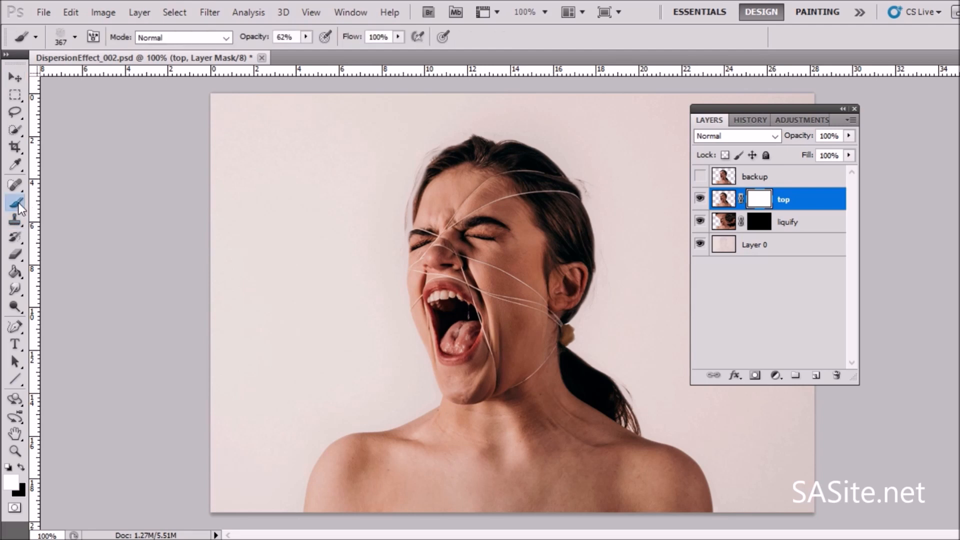
{"action": "left_click", "coordinate": [62, 37]}
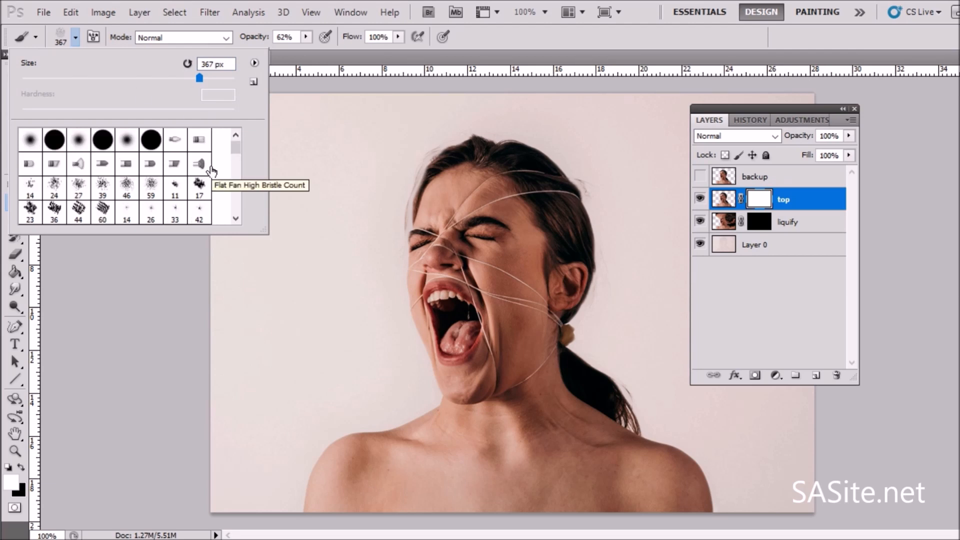
{"action": "scroll", "coordinate": [212, 172], "scroll_direction": "down", "scroll_amount": 1}
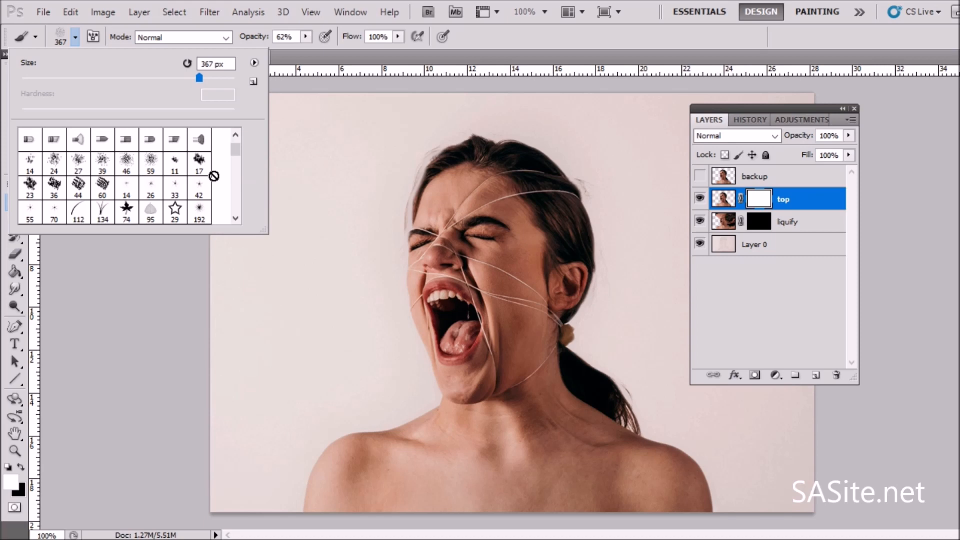
{"action": "left_click", "coordinate": [151, 171]}
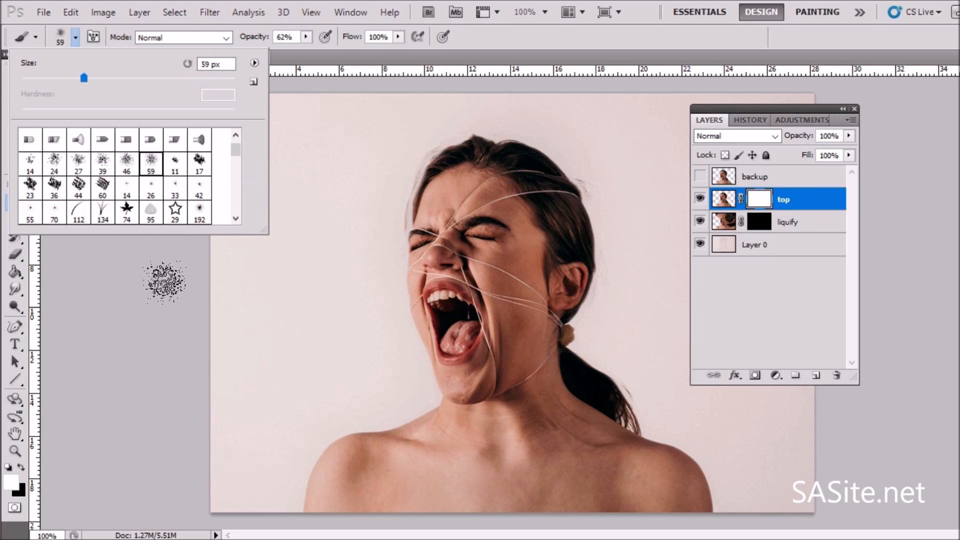
{"action": "left_click", "coordinate": [161, 279]}
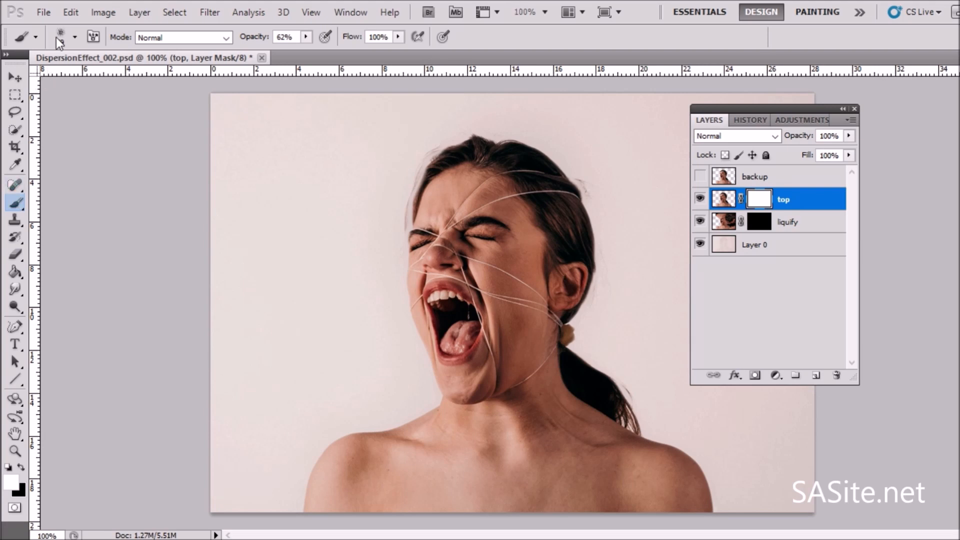
{"action": "left_click", "coordinate": [724, 200]}
{"action": "left_click", "coordinate": [759, 202]}
{"action": "left_click", "coordinate": [21, 466]}
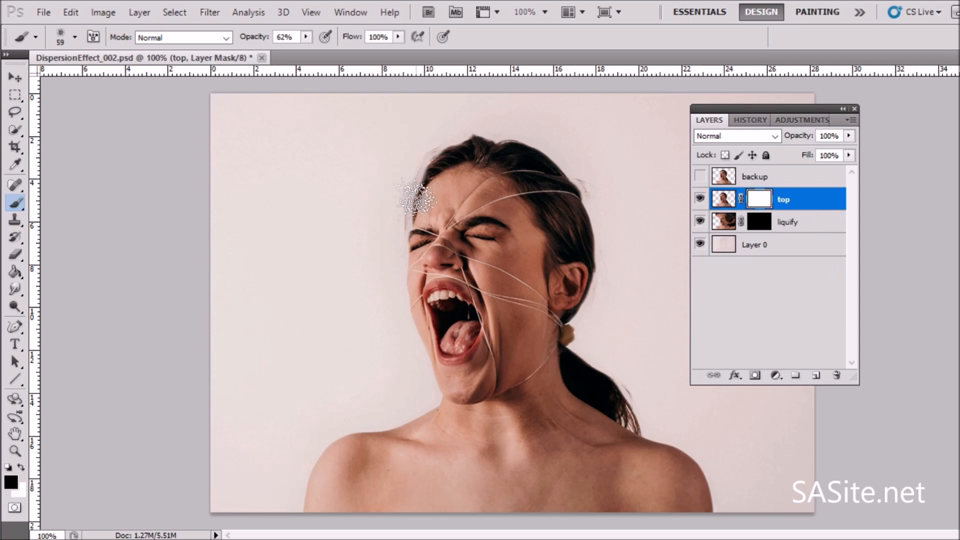
Dab black spatter on the top layer's mask along the hairline, crown, back of the head, ear, ponytail and adjoining shoulder.
{"action": "left_click", "coordinate": [416, 202]}
{"action": "left_click", "coordinate": [417, 202]}
{"action": "left_click", "coordinate": [416, 202]}
{"action": "left_click", "coordinate": [429, 177]}
{"action": "left_click", "coordinate": [445, 160]}
{"action": "left_click", "coordinate": [452, 156]}
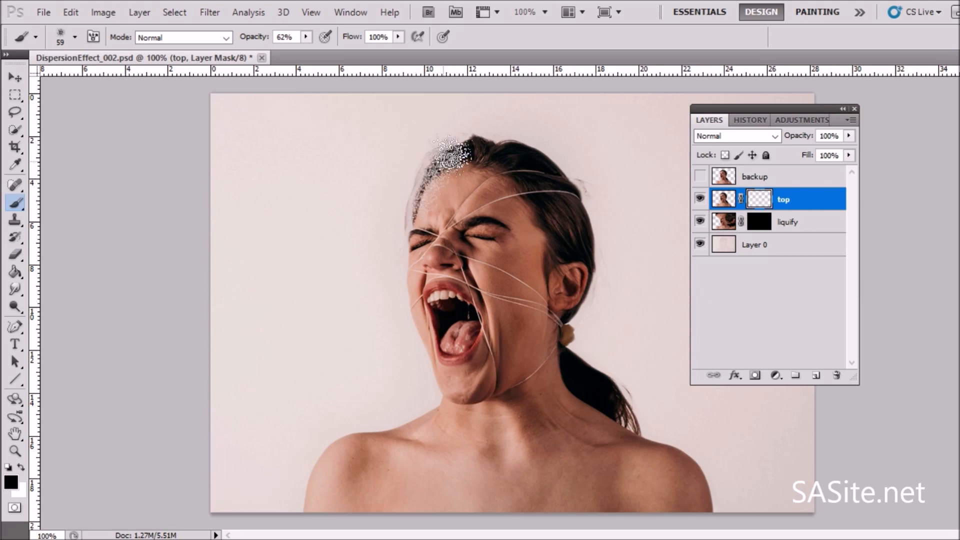
{"action": "left_click", "coordinate": [468, 148]}
{"action": "left_click", "coordinate": [492, 149]}
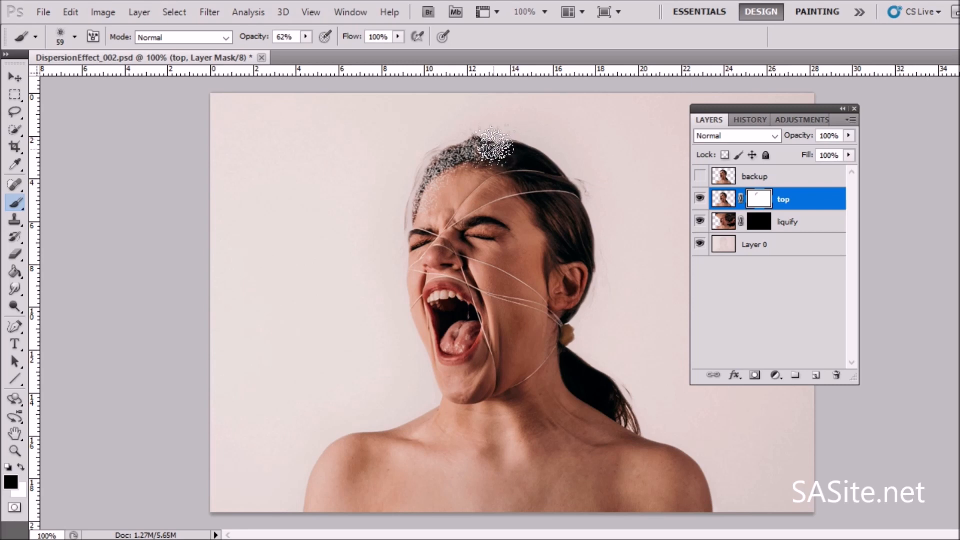
{"action": "left_click", "coordinate": [515, 148]}
{"action": "left_click", "coordinate": [539, 150]}
{"action": "left_click", "coordinate": [559, 176]}
{"action": "left_click", "coordinate": [575, 179]}
{"action": "left_click", "coordinate": [578, 207]}
{"action": "left_click", "coordinate": [591, 250]}
{"action": "left_click", "coordinate": [590, 265]}
{"action": "left_click", "coordinate": [593, 284]}
{"action": "left_click", "coordinate": [583, 285]}
{"action": "left_click", "coordinate": [571, 311]}
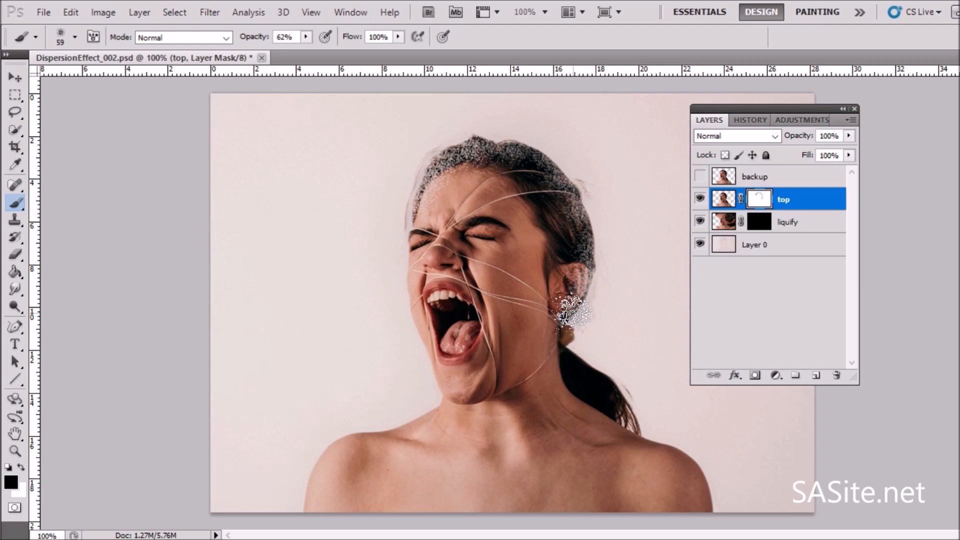
{"action": "left_click", "coordinate": [575, 356]}
{"action": "left_click", "coordinate": [597, 372]}
{"action": "left_click", "coordinate": [605, 383]}
{"action": "left_click", "coordinate": [668, 445]}
{"action": "left_click", "coordinate": [685, 455]}
{"action": "left_click", "coordinate": [703, 495]}
Enlarge the spatter brush to 90 px and erode the hair, ear, ponytail and shoulder edges further on the top layer's mask.
{"action": "left_click", "coordinate": [75, 37]}
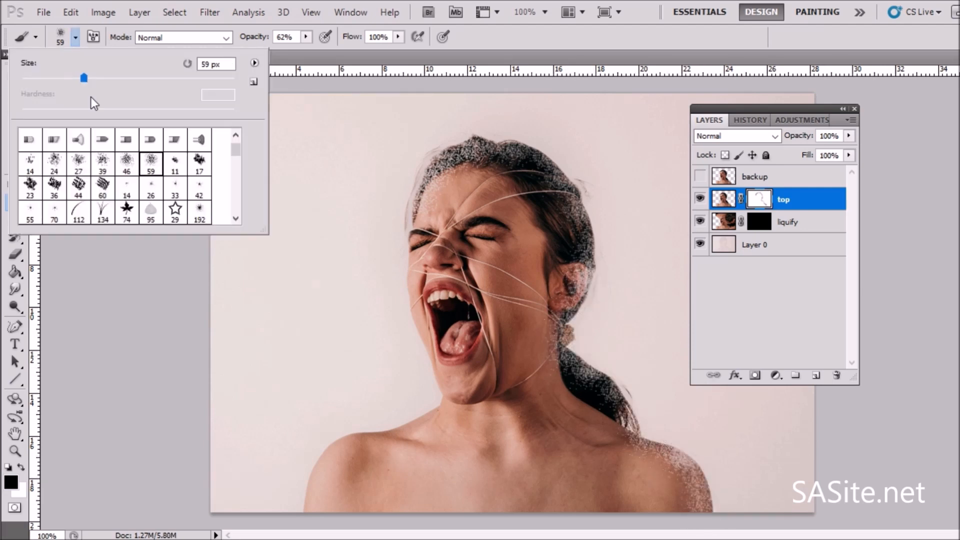
{"action": "left_click_drag", "start_coordinate": [84, 78], "coordinate": [116, 79]}
{"action": "left_click", "coordinate": [554, 148]}
{"action": "left_click", "coordinate": [511, 134]}
{"action": "left_click", "coordinate": [444, 132]}
{"action": "left_click", "coordinate": [591, 216]}
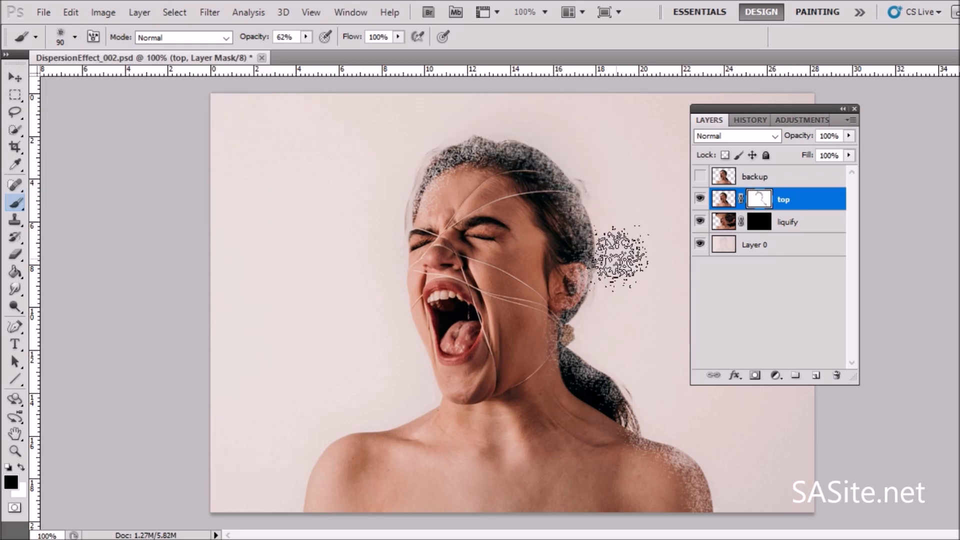
{"action": "left_click", "coordinate": [594, 290]}
{"action": "left_click", "coordinate": [588, 349]}
{"action": "left_click", "coordinate": [620, 393]}
{"action": "left_click", "coordinate": [661, 436]}
{"action": "left_click", "coordinate": [687, 456]}
{"action": "left_click", "coordinate": [716, 486]}
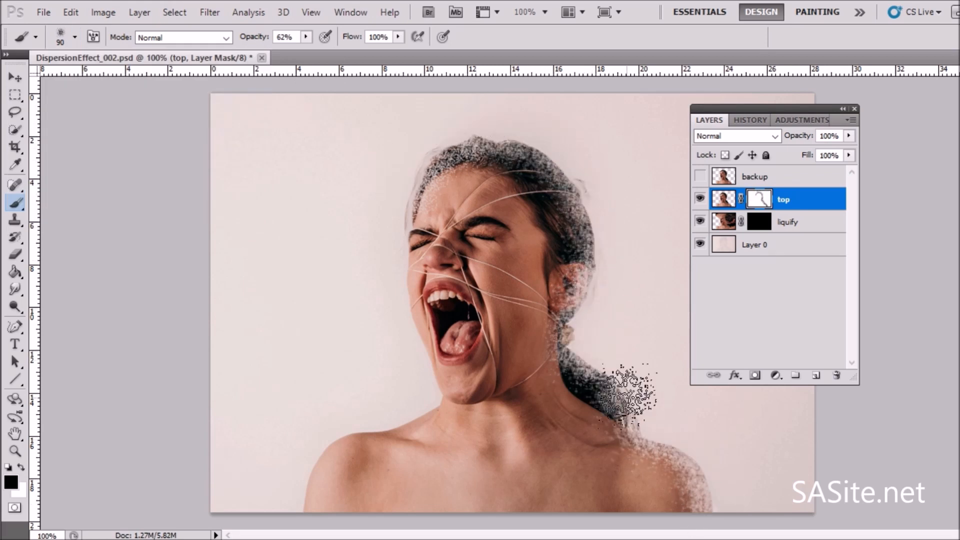
{"action": "left_click", "coordinate": [647, 421]}
{"action": "left_click", "coordinate": [503, 180]}
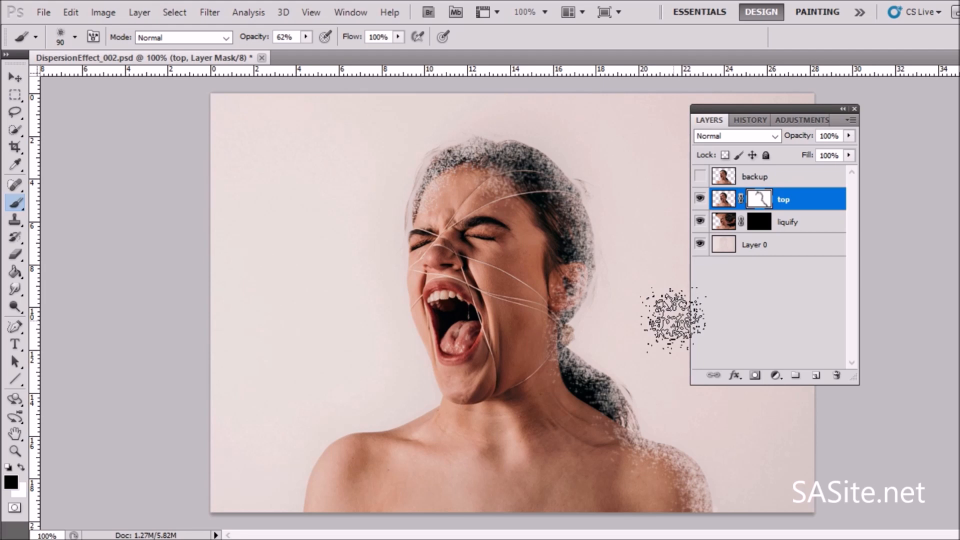
Paint white spatter on the liquify layer's mask around the hair, ear, ponytail and shoulder to reveal dispersed particles.
{"action": "left_click", "coordinate": [819, 233]}
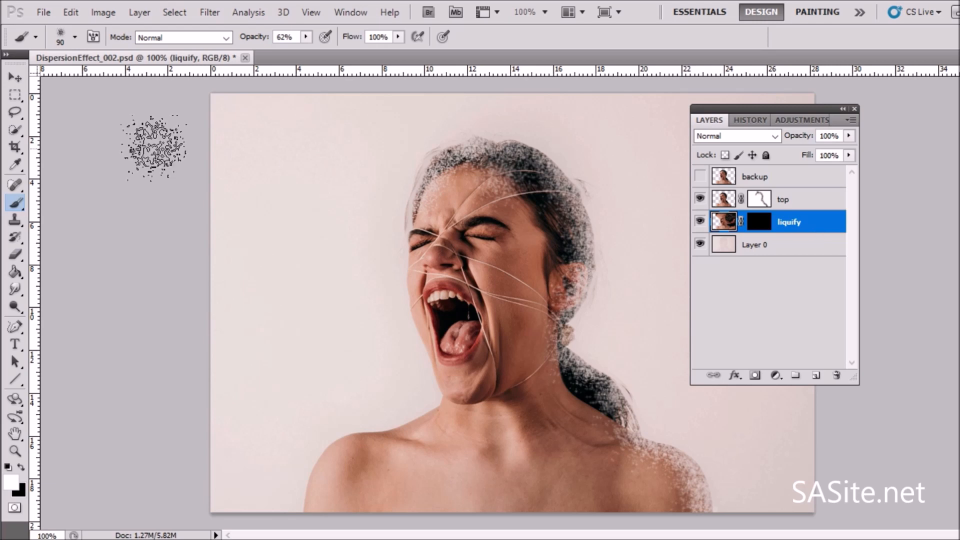
{"action": "left_click", "coordinate": [22, 467]}
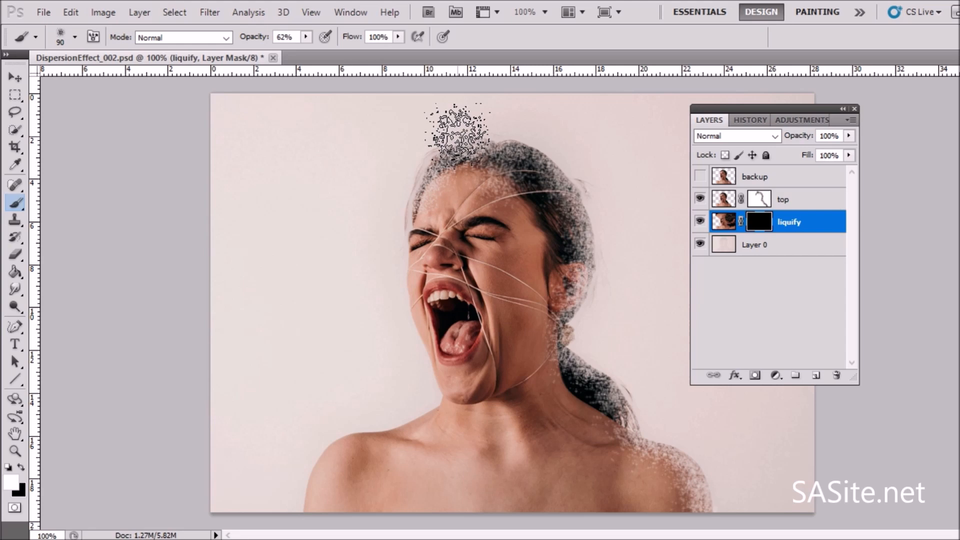
{"action": "left_click", "coordinate": [457, 132]}
{"action": "left_click_drag", "start_coordinate": [458, 133], "coordinate": [511, 129]}
{"action": "left_click", "coordinate": [506, 135]}
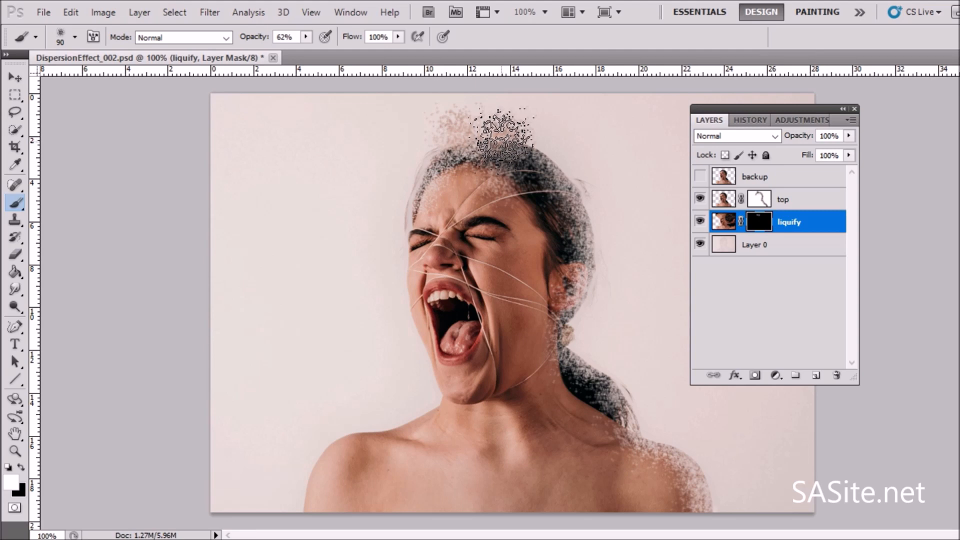
{"action": "mouse_move", "coordinate": [502, 138]}
{"action": "left_mouse_down"}
{"action": "mouse_move", "coordinate": [553, 140]}
{"action": "mouse_move", "coordinate": [593, 172]}
{"action": "mouse_move", "coordinate": [588, 165]}
{"action": "mouse_move", "coordinate": [600, 227]}
{"action": "mouse_move", "coordinate": [597, 220]}
{"action": "mouse_move", "coordinate": [587, 333]}
{"action": "mouse_move", "coordinate": [595, 370]}
{"action": "mouse_move", "coordinate": [698, 448]}
{"action": "mouse_move", "coordinate": [721, 479]}
{"action": "left_mouse_up"}
{"action": "mouse_move", "coordinate": [408, 151]}
{"action": "left_mouse_down"}
{"action": "mouse_move", "coordinate": [386, 172]}
{"action": "mouse_move", "coordinate": [393, 201]}
{"action": "left_mouse_up"}
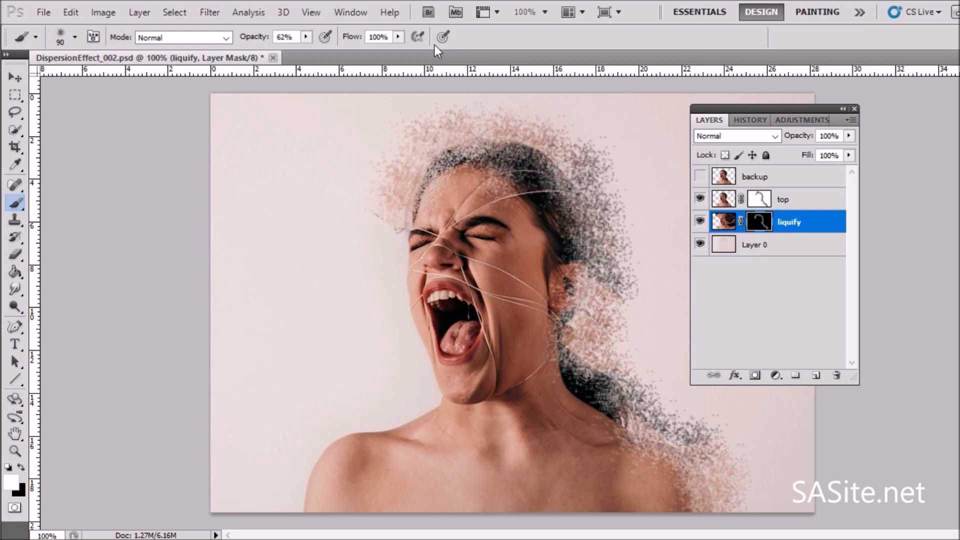
Extend the white spatter on the liquify mask farther outward beside the forehead and along the ear and ponytail.
{"action": "left_click", "coordinate": [389, 206]}
{"action": "left_click", "coordinate": [373, 167]}
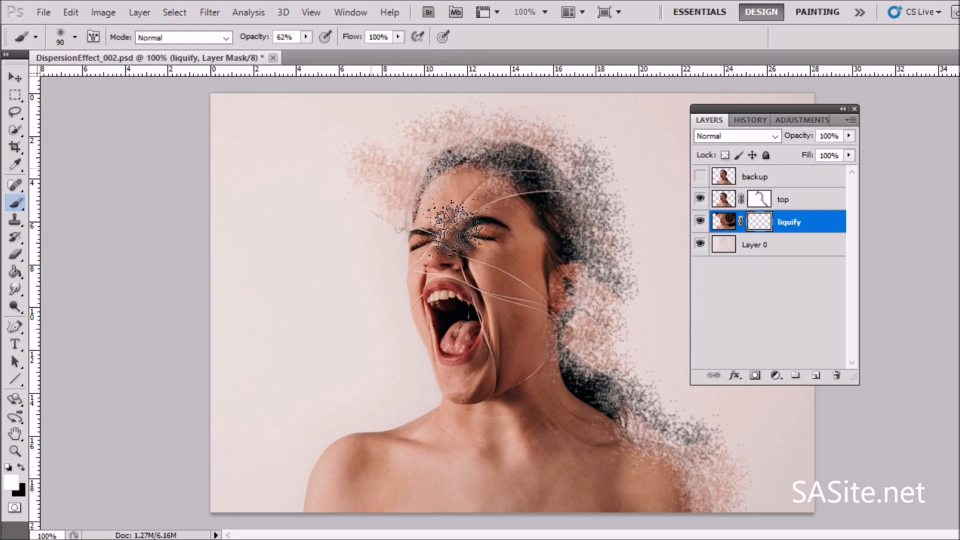
{"action": "mouse_move", "coordinate": [673, 422]}
{"action": "left_mouse_down"}
{"action": "mouse_move", "coordinate": [635, 369]}
{"action": "mouse_move", "coordinate": [626, 324]}
{"action": "left_mouse_up"}
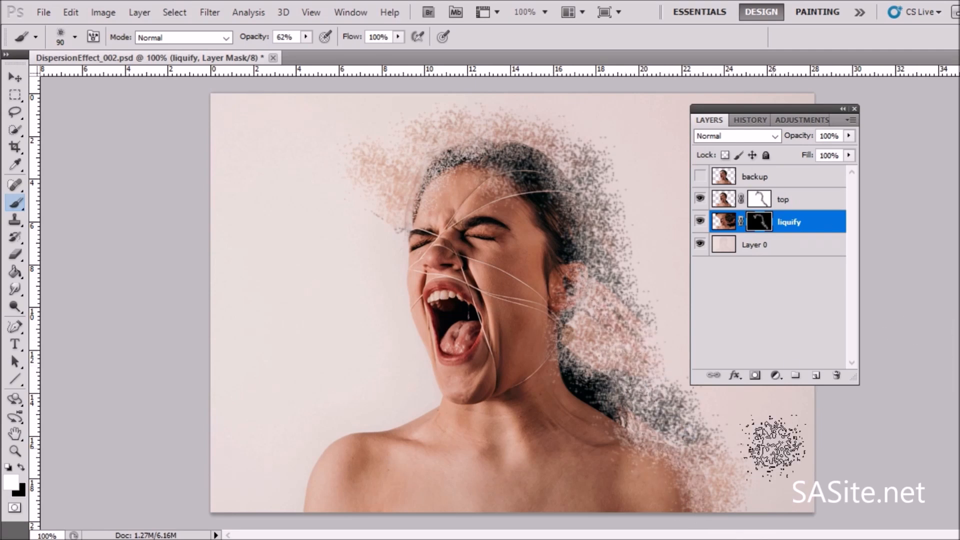
Choose the coarser 100 px spatter brush, enlarged to 185 px, and move the Layers panel clear of the portrait.
{"action": "left_click", "coordinate": [58, 34]}
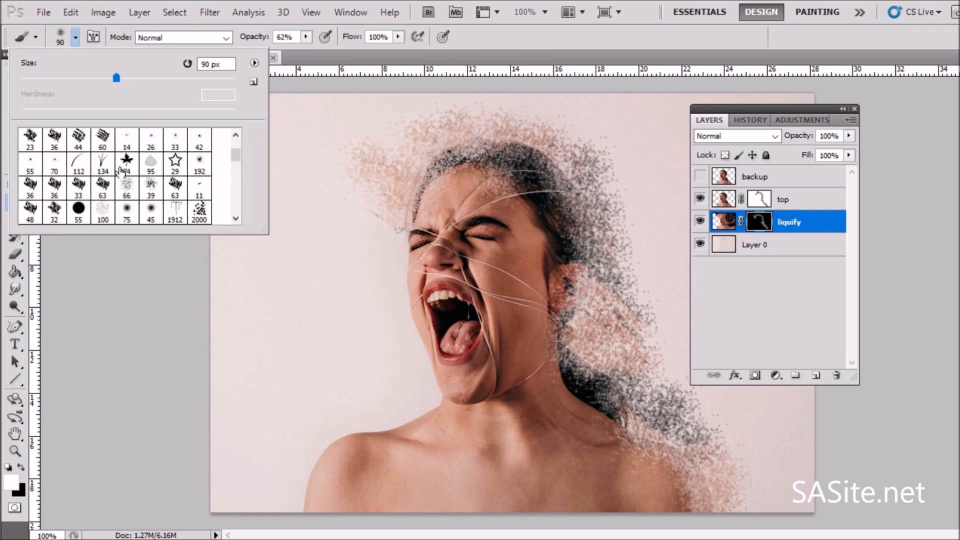
{"action": "left_click", "coordinate": [107, 212]}
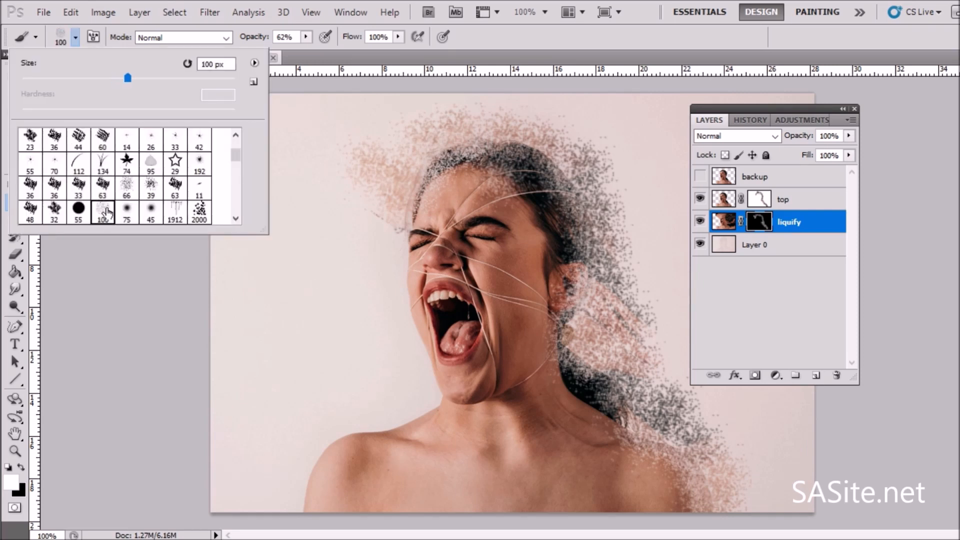
{"action": "left_click", "coordinate": [148, 78]}
{"action": "left_click", "coordinate": [760, 109]}
{"action": "left_click_drag", "start_coordinate": [760, 109], "coordinate": [872, 100]}
Dab large white spatter on the liquify mask behind the head, ponytail and shoulder to scatter coarse particles into the background.
{"action": "left_click", "coordinate": [682, 198]}
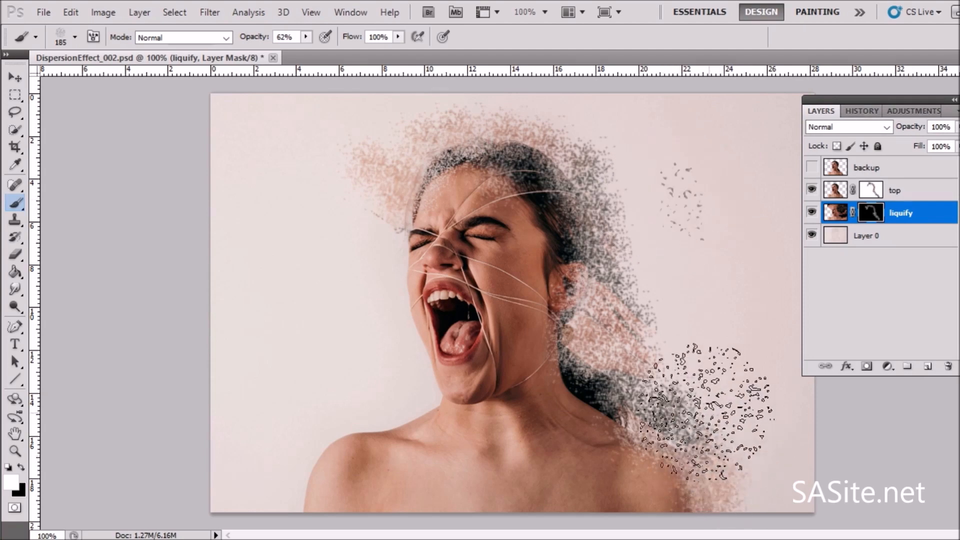
{"action": "left_click", "coordinate": [634, 212]}
{"action": "left_click", "coordinate": [681, 300]}
{"action": "left_click", "coordinate": [701, 322]}
{"action": "left_click", "coordinate": [721, 419]}
{"action": "left_click", "coordinate": [701, 194]}
{"action": "left_click", "coordinate": [625, 155]}
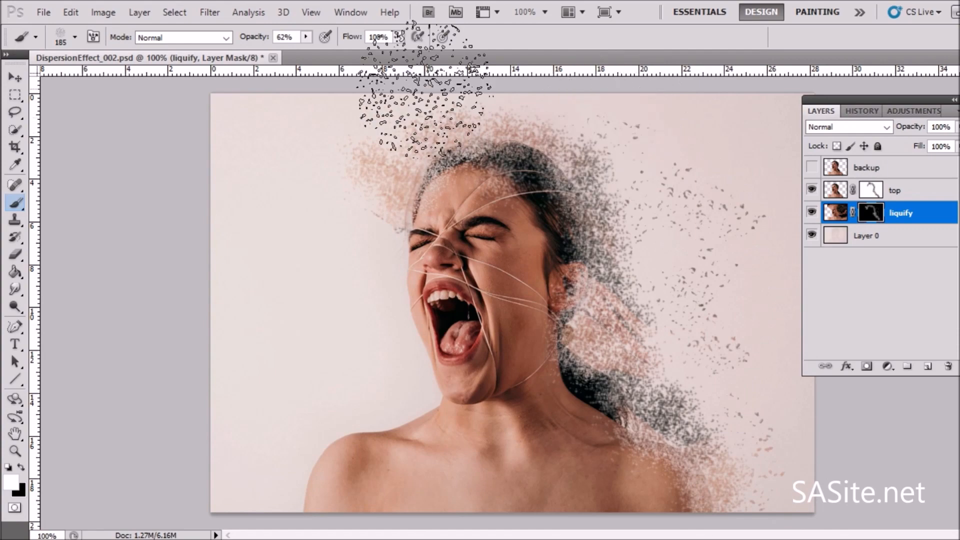
Add coarse particles on the liquify mask above and in front of the forehead, and thicken those behind the head and shoulder.
{"action": "left_click", "coordinate": [311, 118]}
{"action": "left_click", "coordinate": [710, 182]}
{"action": "left_click", "coordinate": [734, 417]}
{"action": "left_click", "coordinate": [718, 303]}
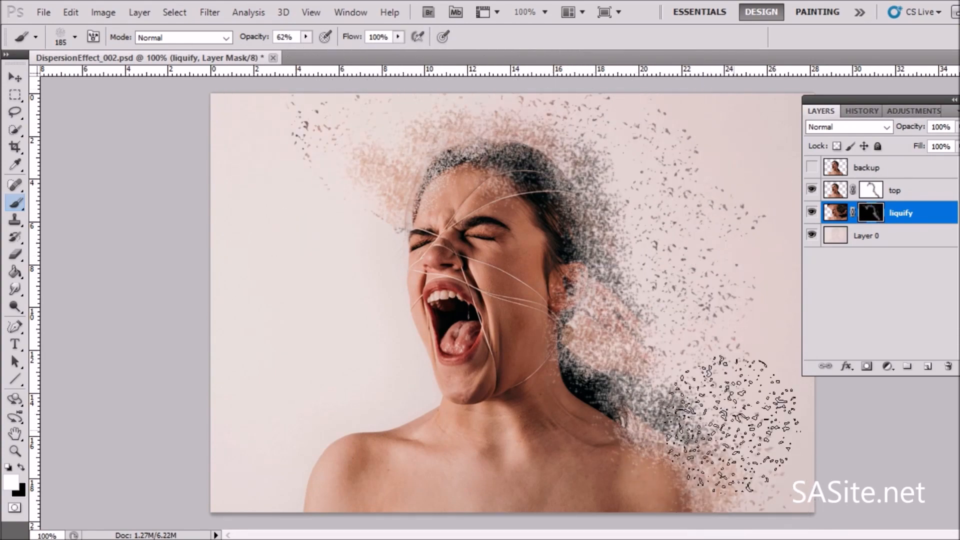
{"action": "left_click", "coordinate": [350, 117]}
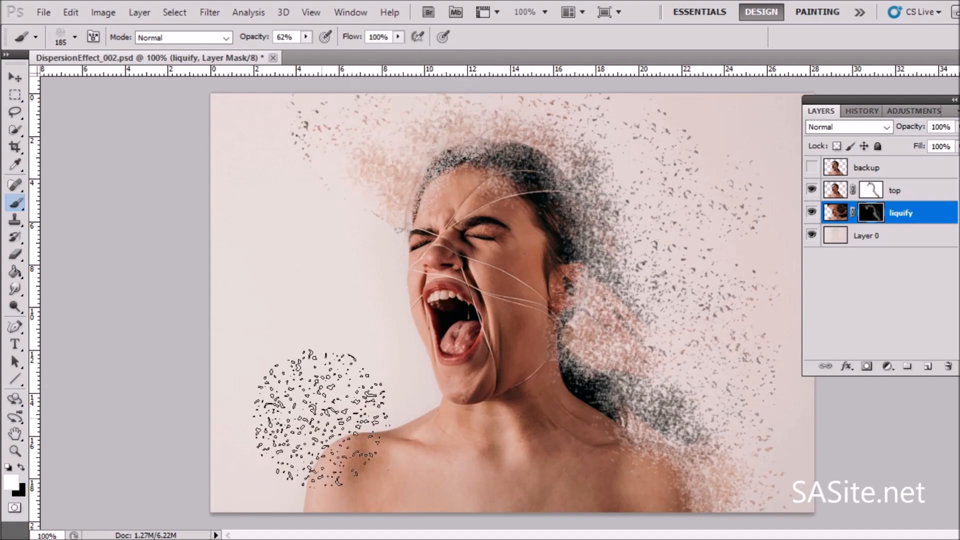